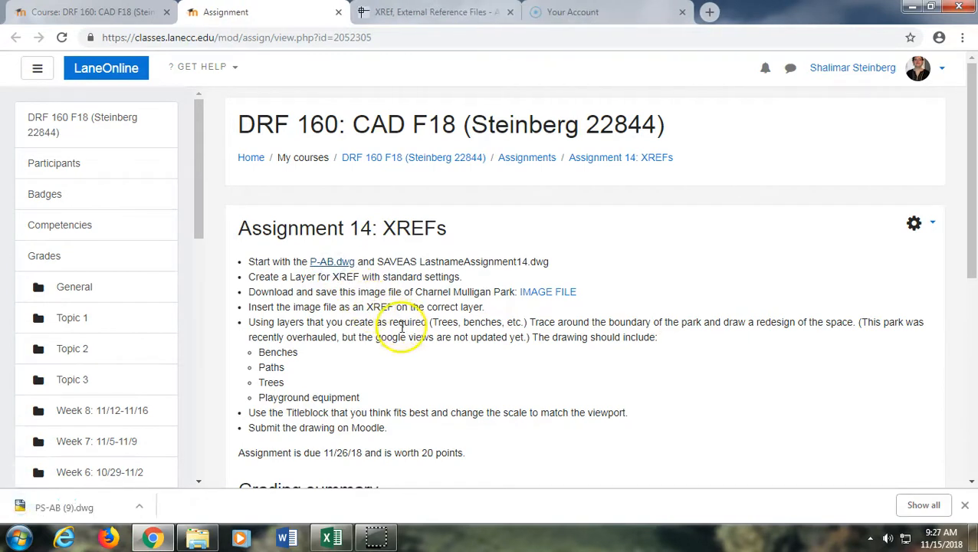
# - Open the downloaded PS-AB (9).dwg, accepting the student version plot stamp, and move the command line to the top of the drawing area
pyautogui.click(107, 512)
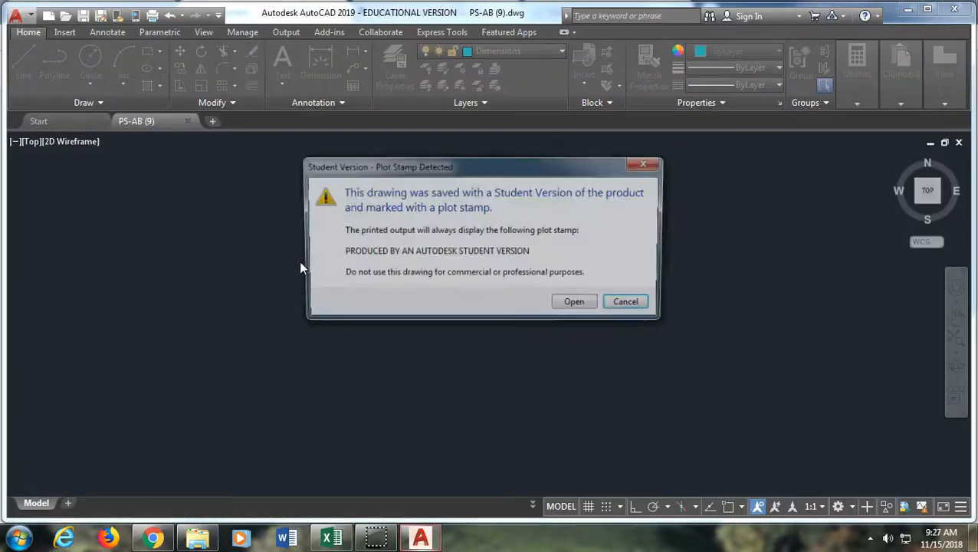
pyautogui.click(573, 305)
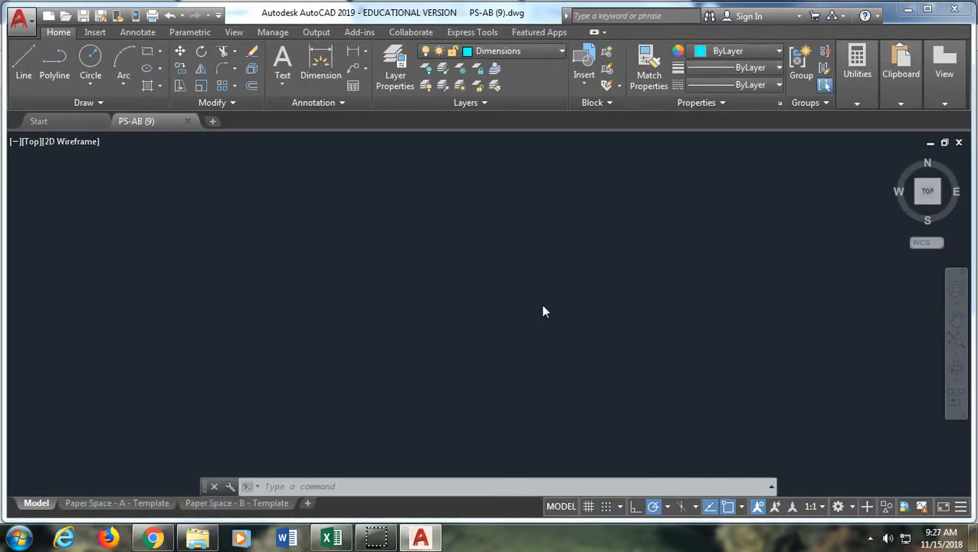
pyautogui.moveTo(204, 479)
pyautogui.mouseDown()
pyautogui.moveTo(194, 314)
pyautogui.moveTo(208, 148)
pyautogui.mouseUp()
# - In Options, set the default file save format to AutoCAD 2013/LT2013 Drawing (*.dwg)
pyautogui.rightClick(186, 227)
pyautogui.click(250, 486)
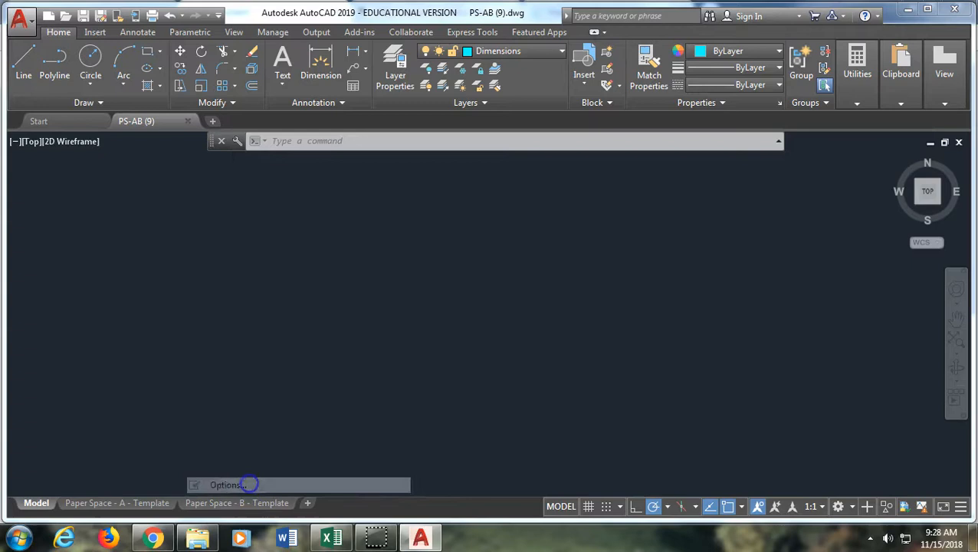
pyautogui.click(347, 106)
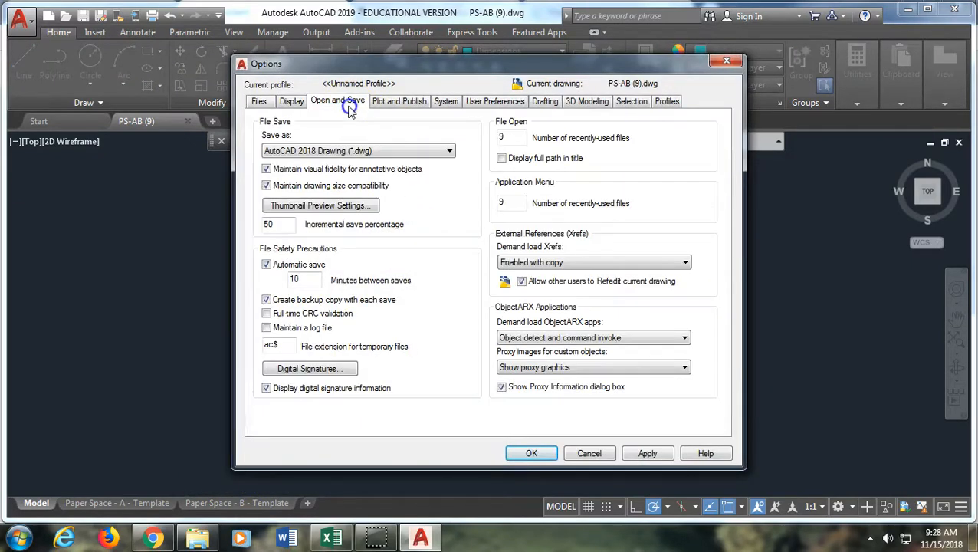
pyautogui.click(326, 149)
pyautogui.click(326, 174)
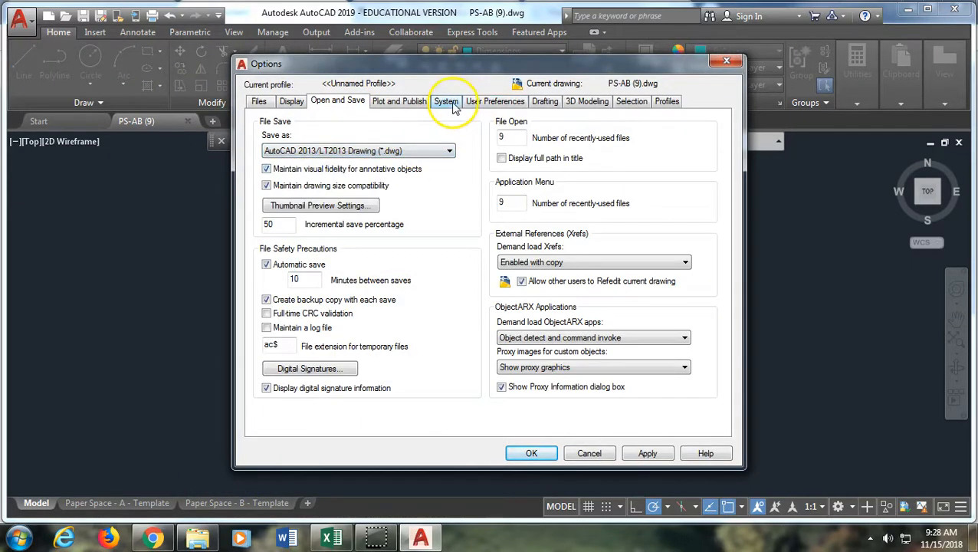
# - Turn on time-sensitive right-click in the user preferences' right-click customization and apply it
pyautogui.click(471, 100)
pyautogui.click(369, 177)
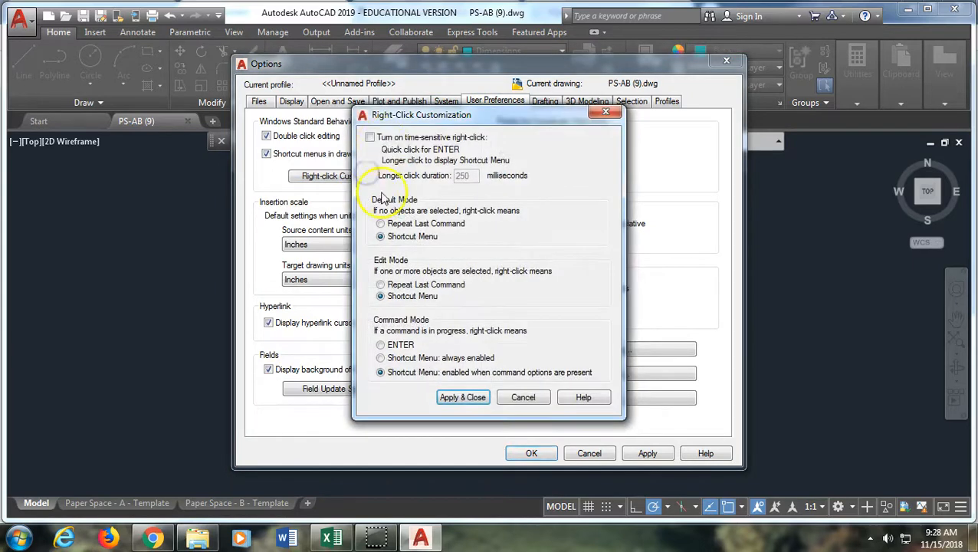
pyautogui.click(370, 137)
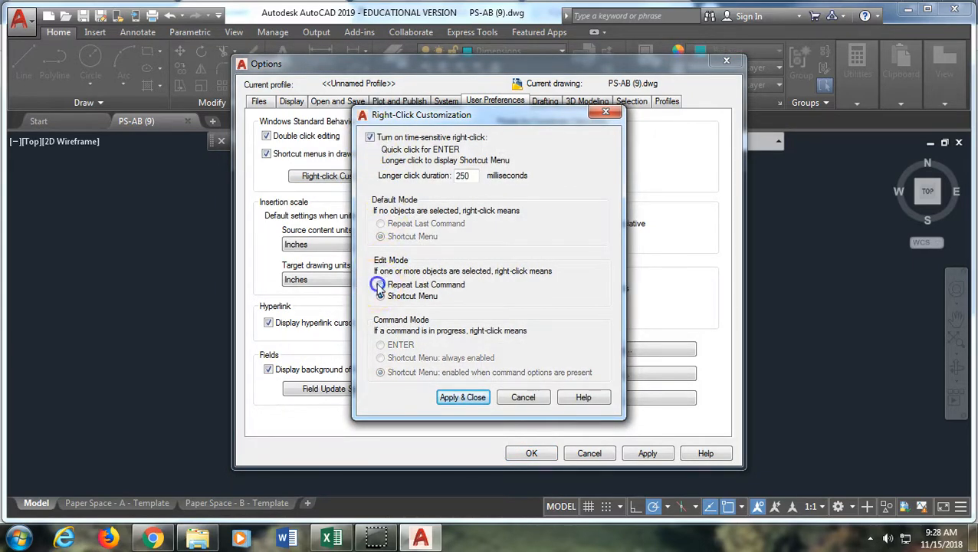
pyautogui.click(457, 398)
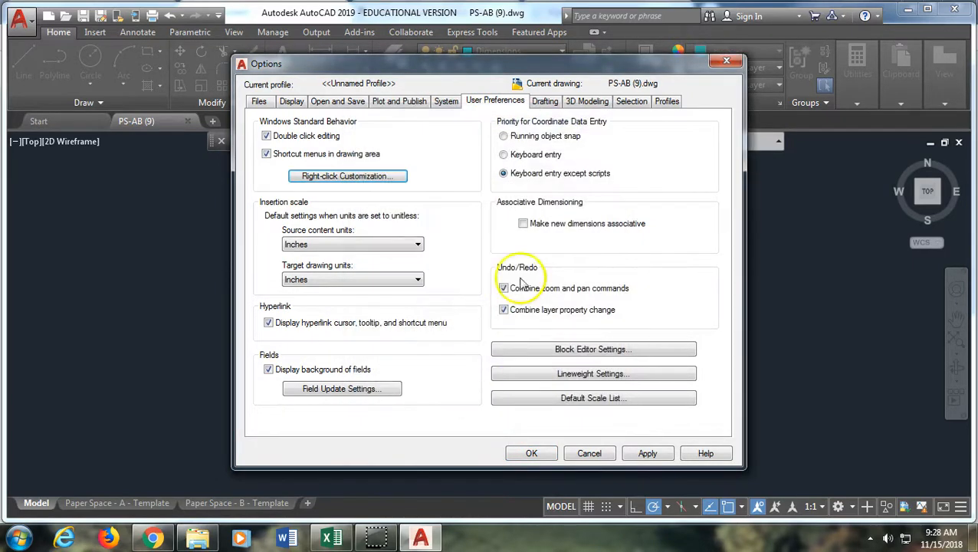
# - Hide the ViewCube in the 2D Wireframe visual style, disable press and drag for lasso selection, and apply the options
pyautogui.click(578, 101)
pyautogui.click(285, 302)
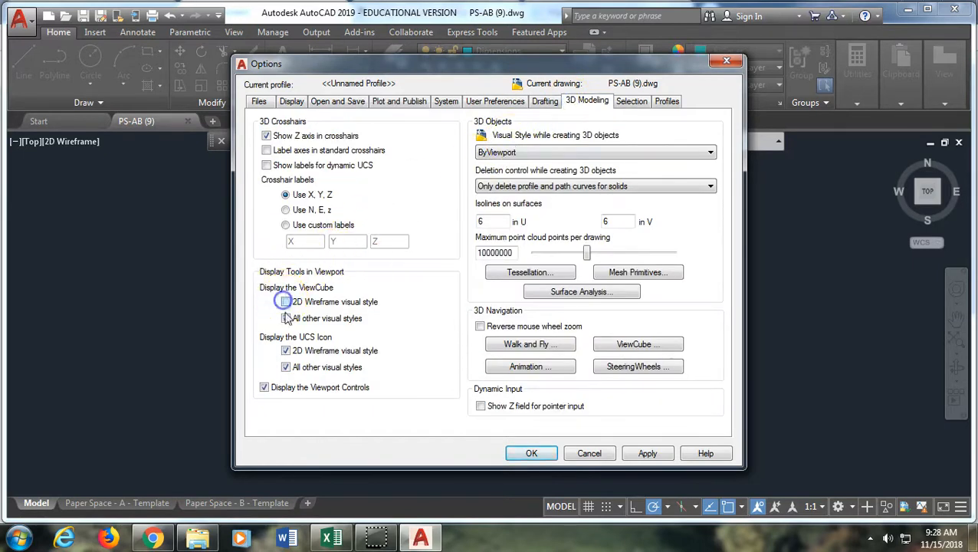
pyautogui.click(631, 101)
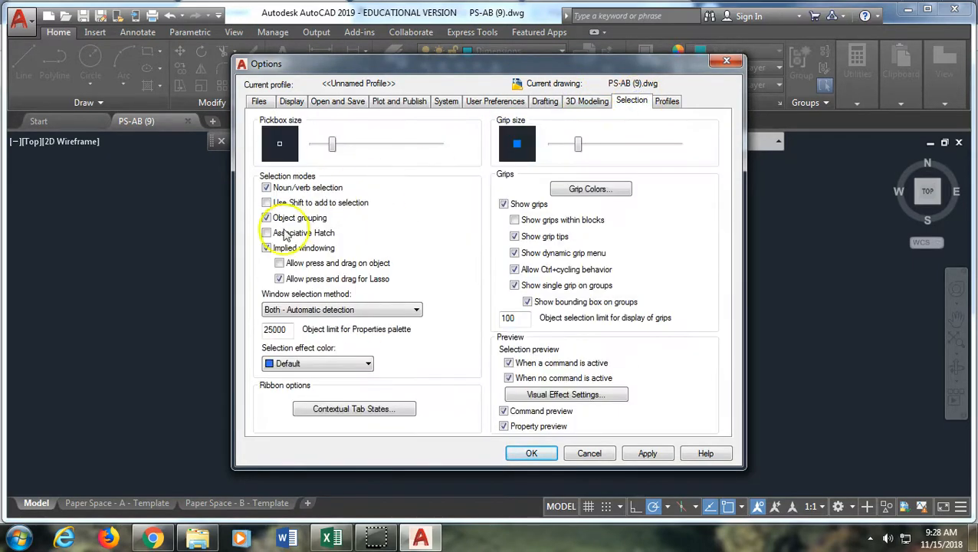
pyautogui.click(280, 279)
pyautogui.click(648, 453)
pyautogui.click(549, 454)
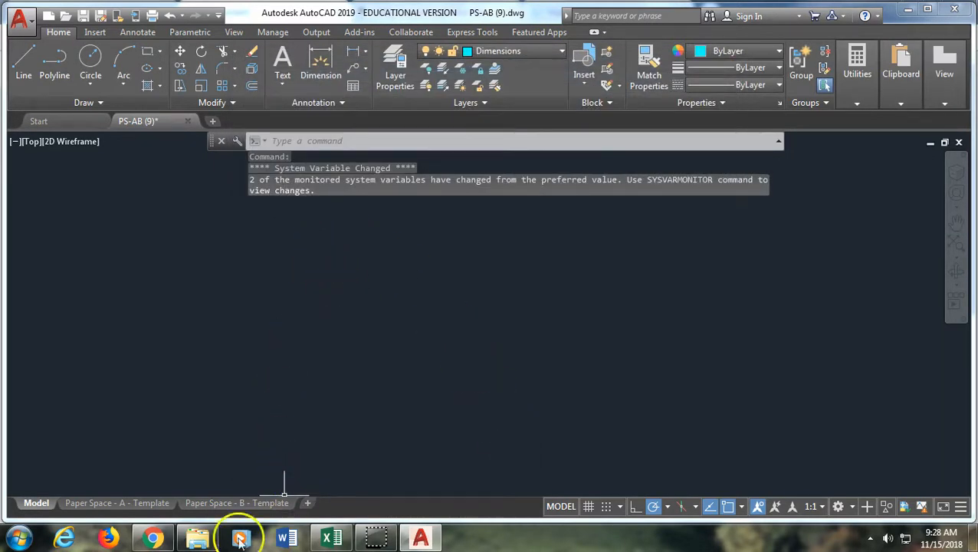
# - Switch to Chrome and save the assignment's park image as Charnel Mulligan Park.PNG on the personal network drive, replacing the existing file
pyautogui.click(142, 541)
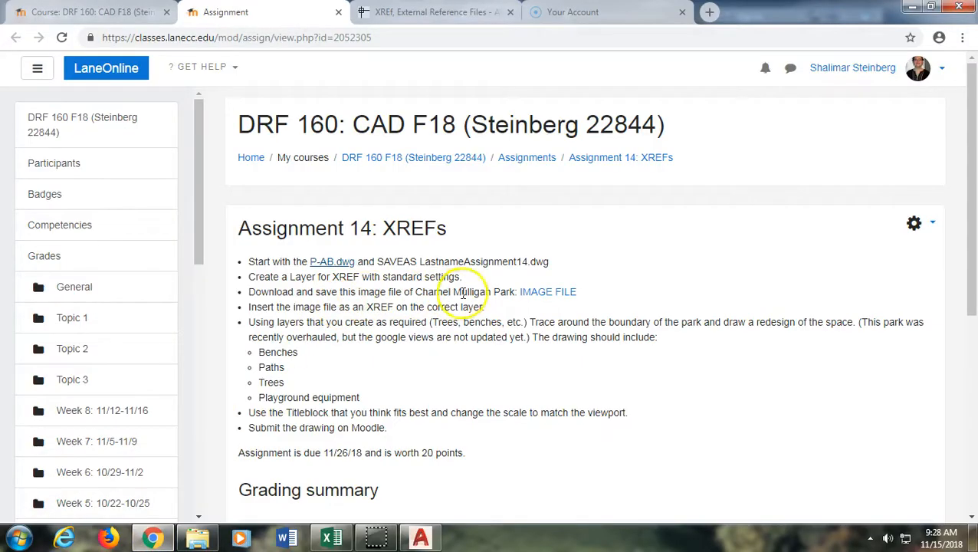
pyautogui.click(543, 296)
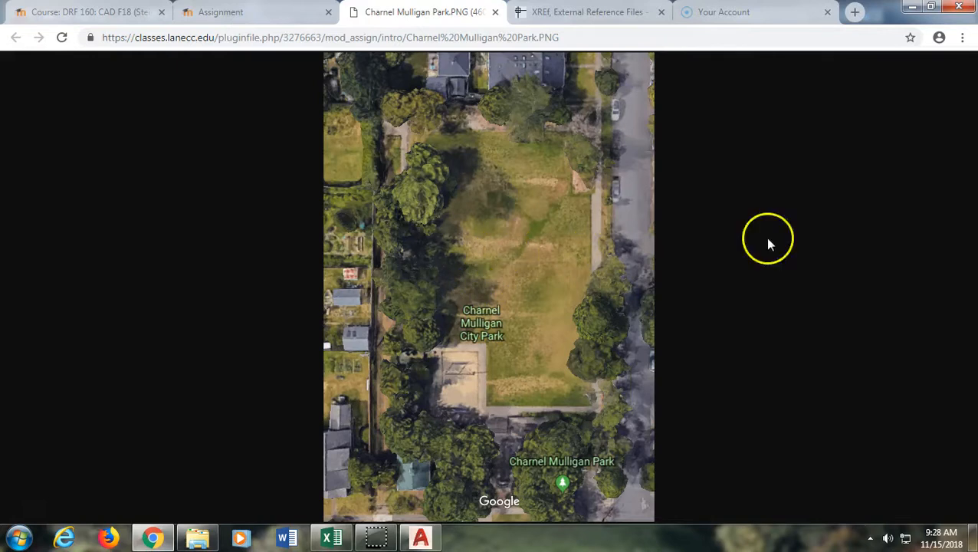
pyautogui.rightClick(599, 116)
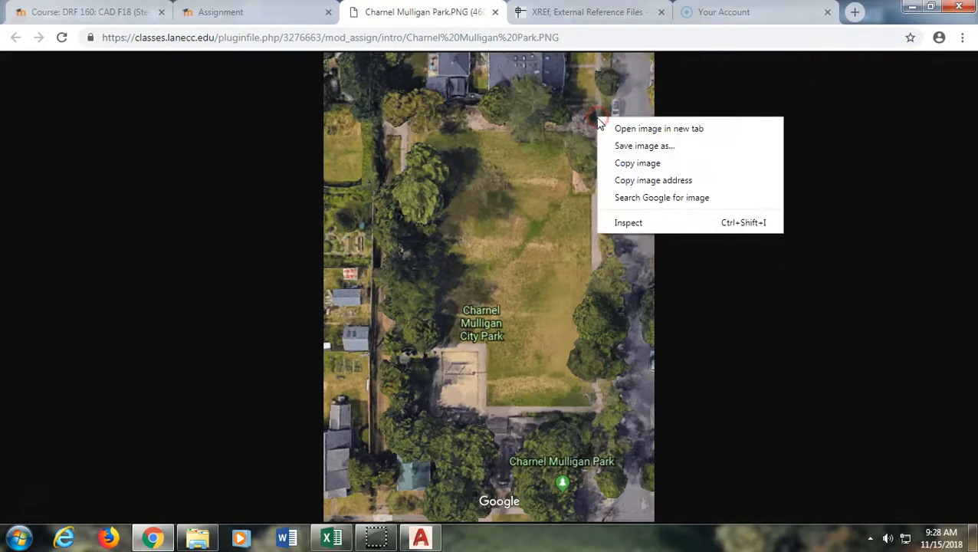
pyautogui.click(642, 148)
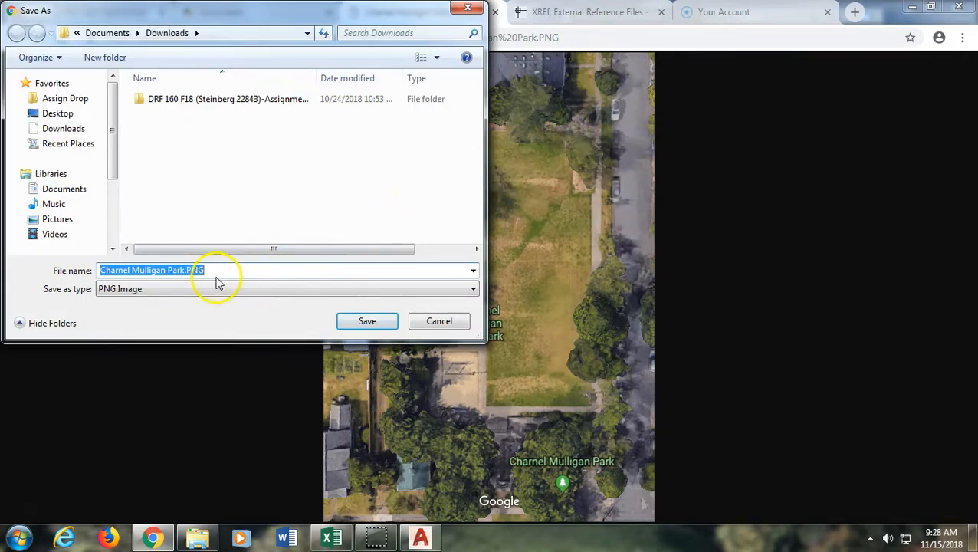
pyautogui.click(111, 213)
pyautogui.click(85, 183)
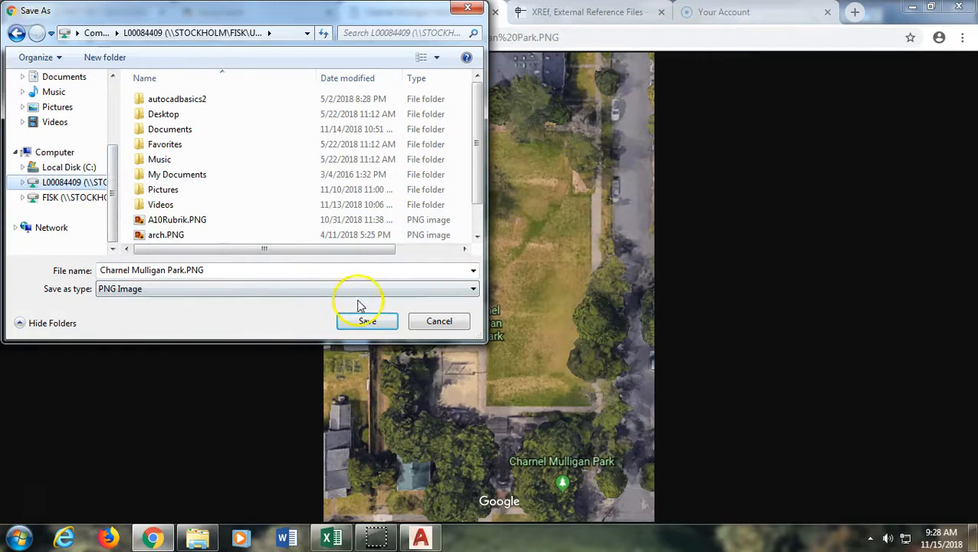
pyautogui.click(367, 322)
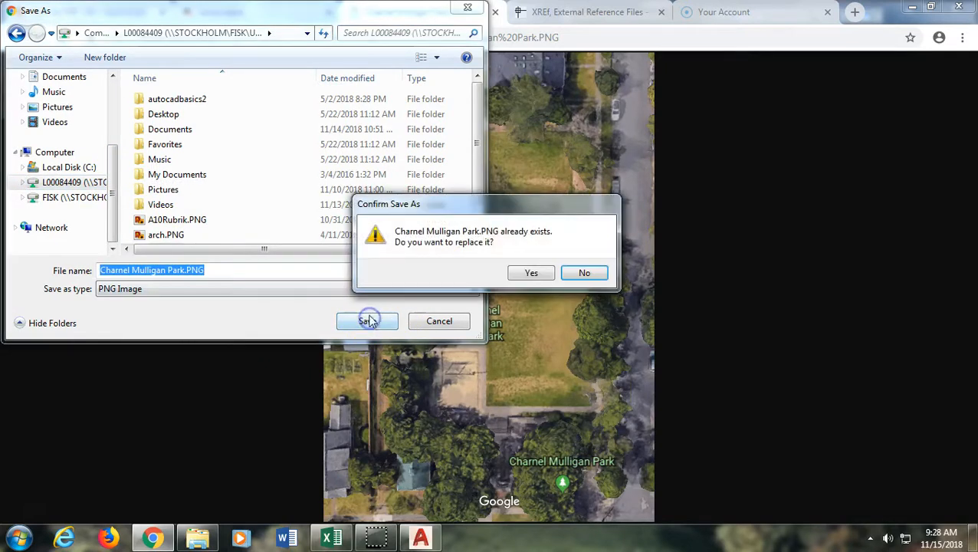
pyautogui.click(523, 270)
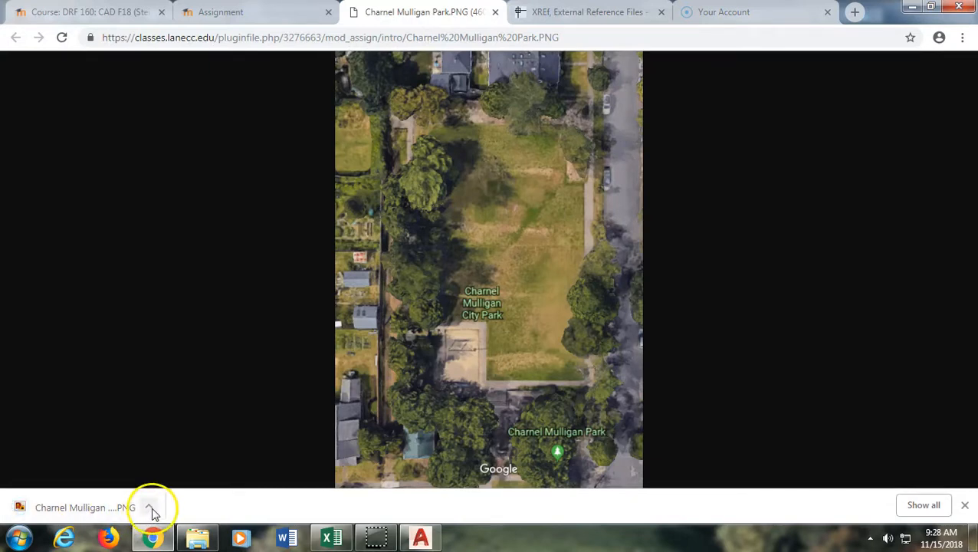
pyautogui.click(964, 505)
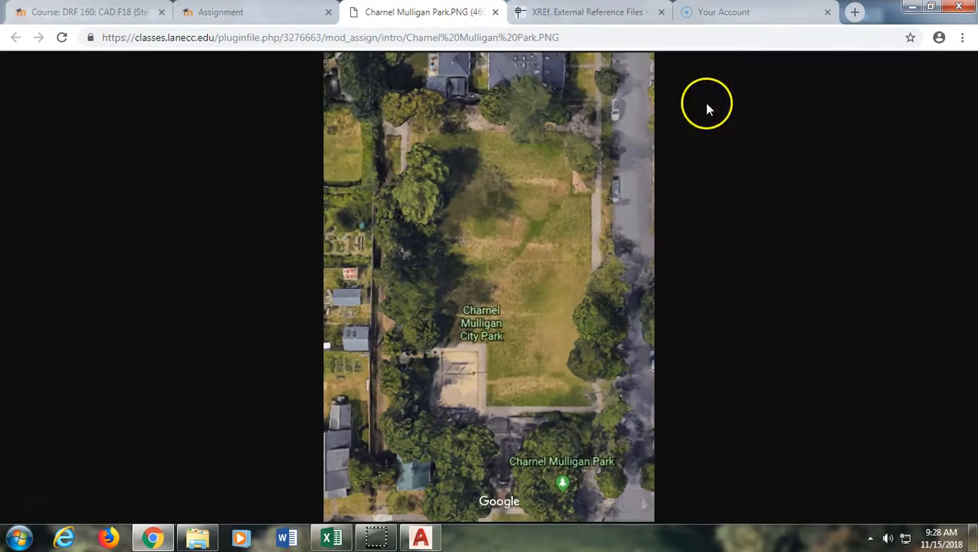
pyautogui.click(495, 12)
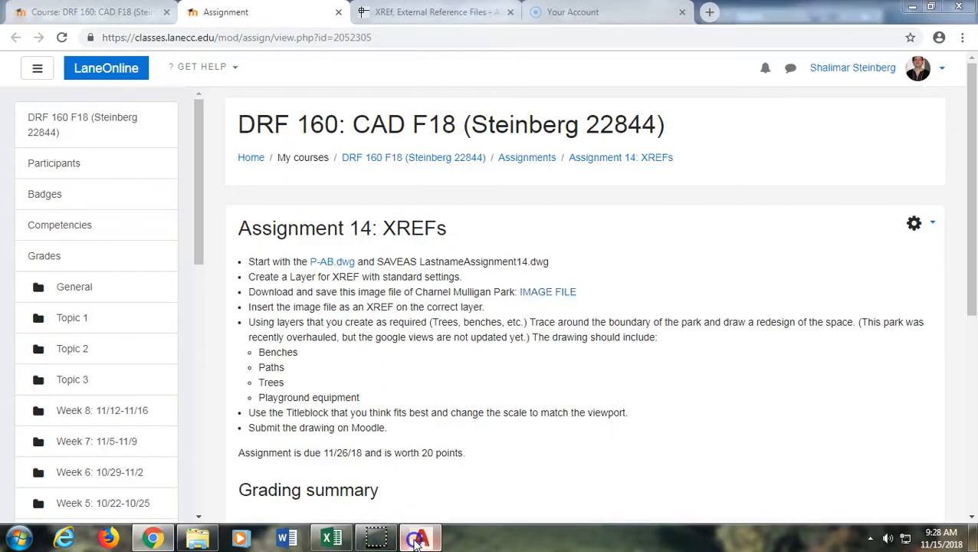
# - Switch to AutoCAD and choose Charnel Mulligan Park.PNG from the personal network drive as the reference file to attach
pyautogui.click(420, 536)
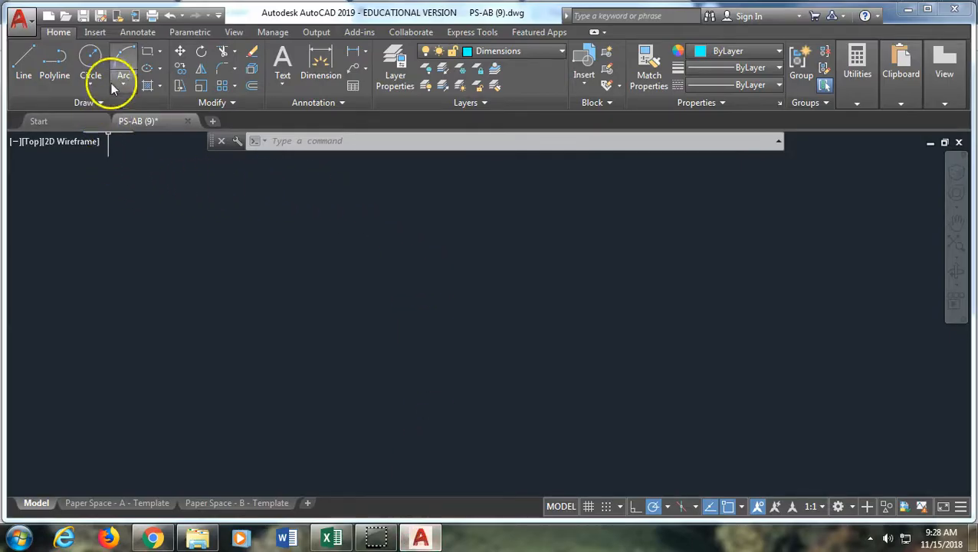
pyautogui.click(95, 33)
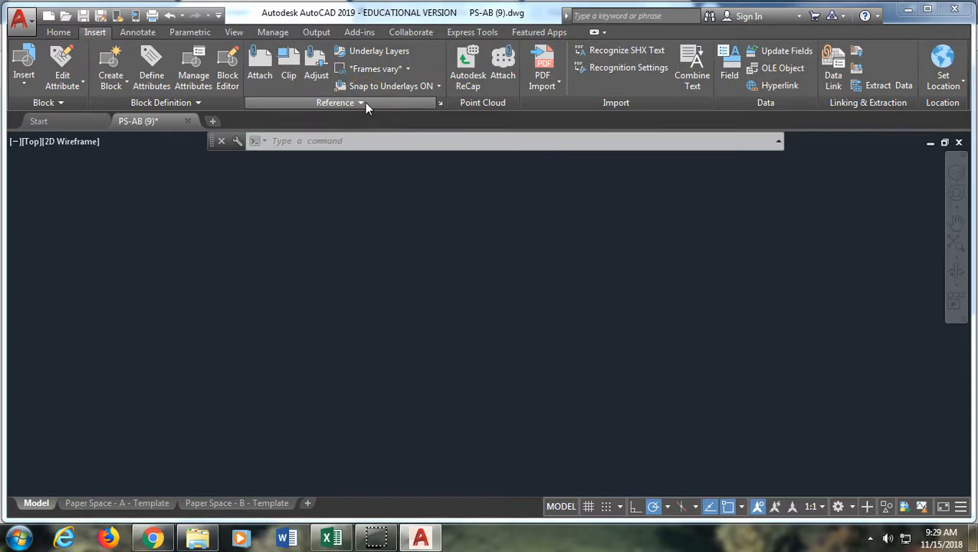
pyautogui.click(258, 61)
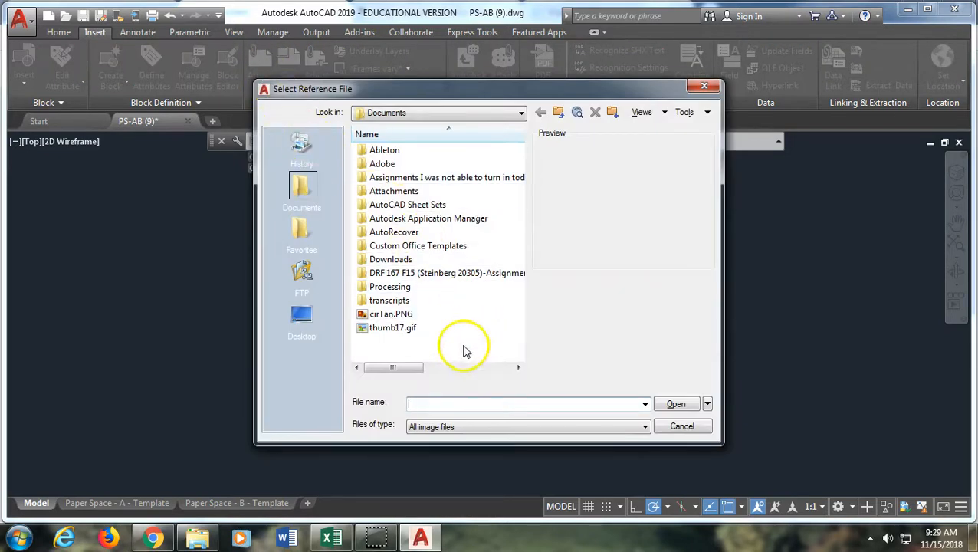
pyautogui.click(452, 113)
pyautogui.click(452, 163)
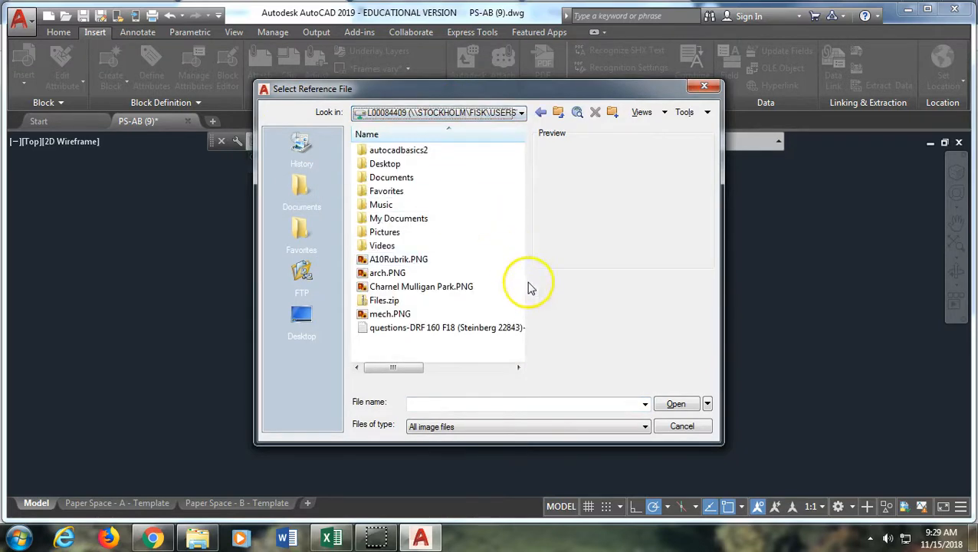
pyautogui.click(452, 286)
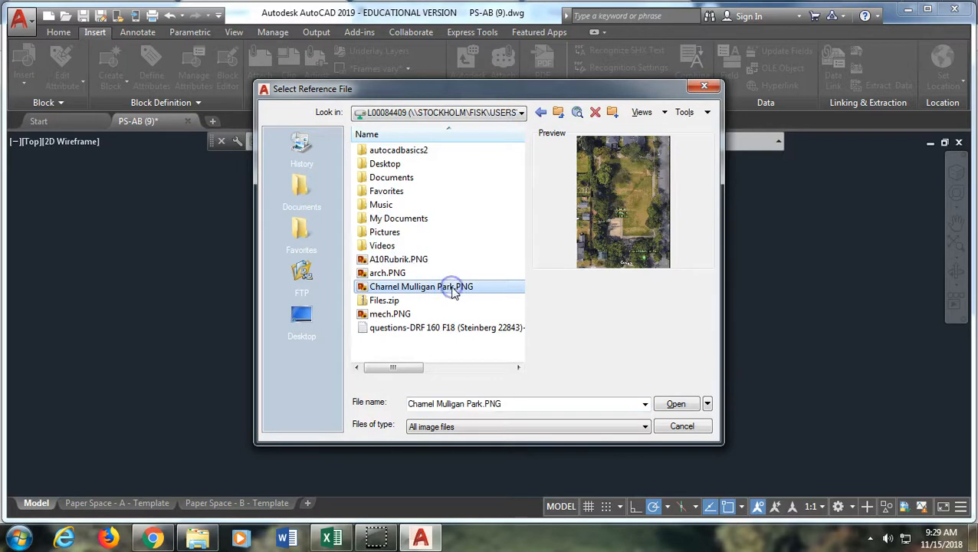
pyautogui.click(676, 404)
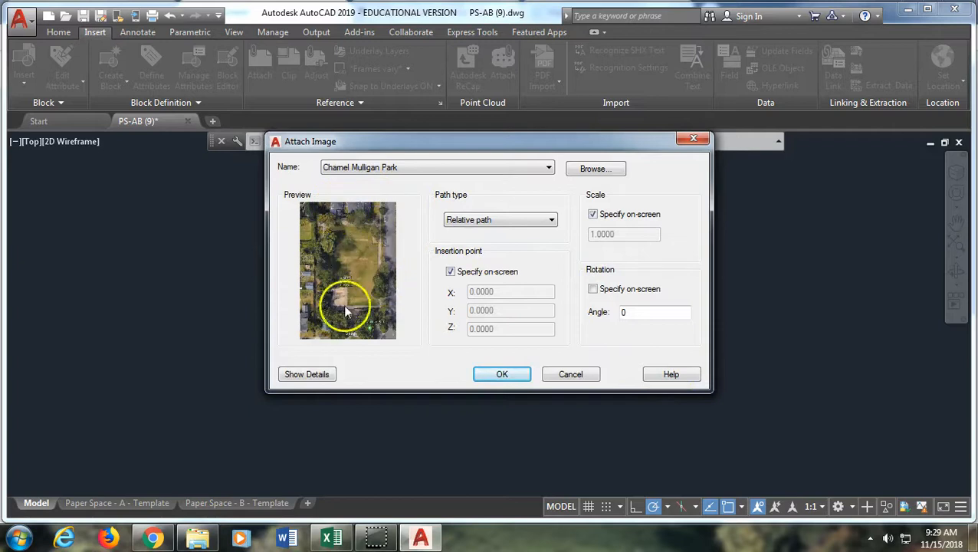
# - Attach the park image with a relative path, scale 1.0000 and rotation angle 0 at insertion point 0,0
pyautogui.click(529, 223)
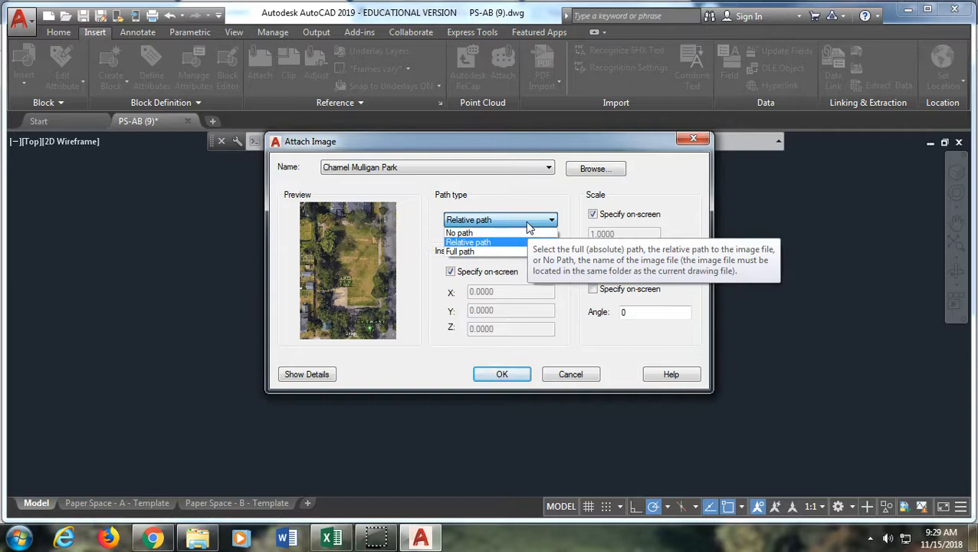
pyautogui.click(525, 220)
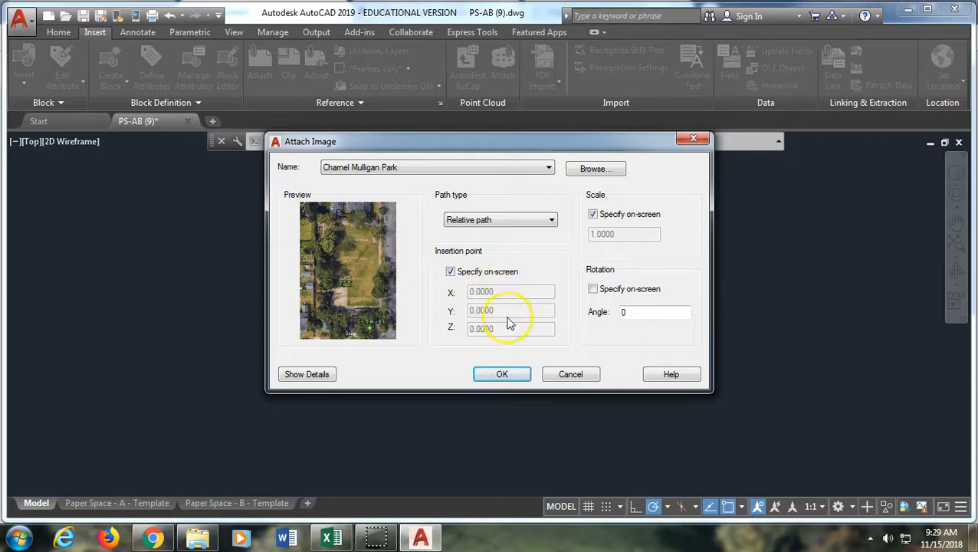
pyautogui.click(594, 215)
pyautogui.click(600, 236)
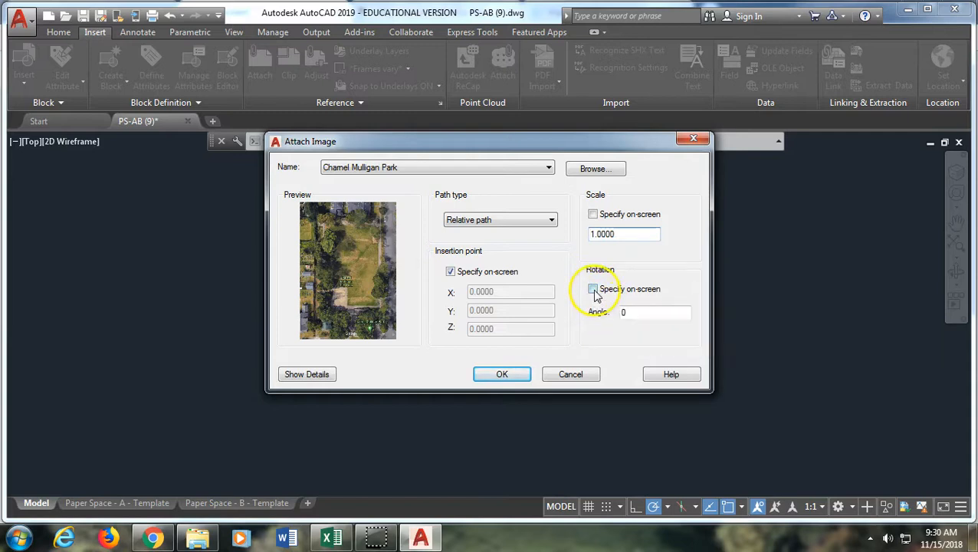
pyautogui.click(501, 374)
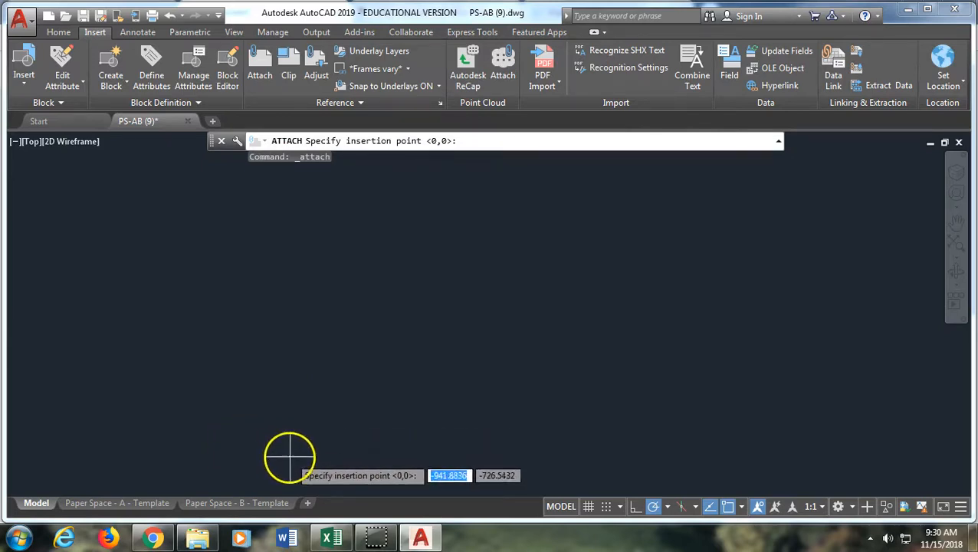
pyautogui.press('Return')
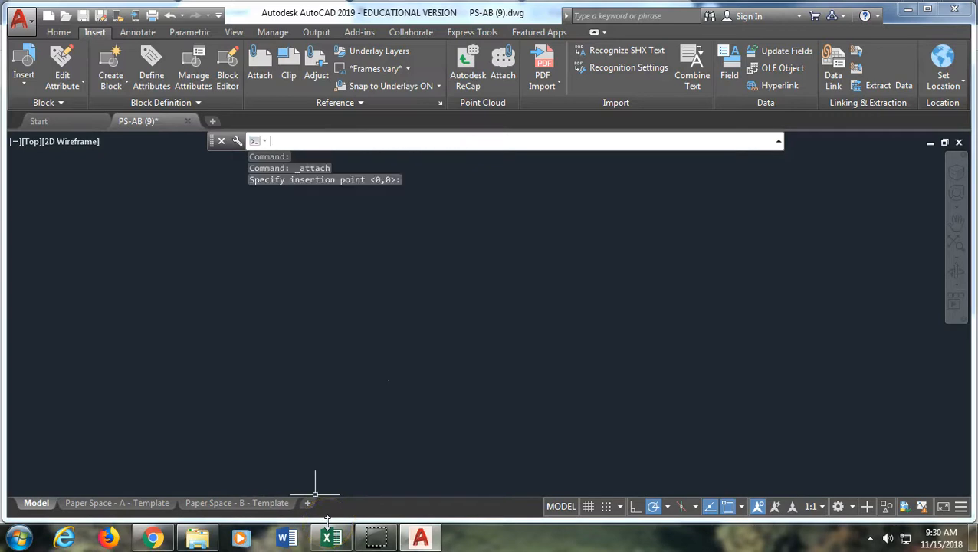
pyautogui.middleClick(350, 330)
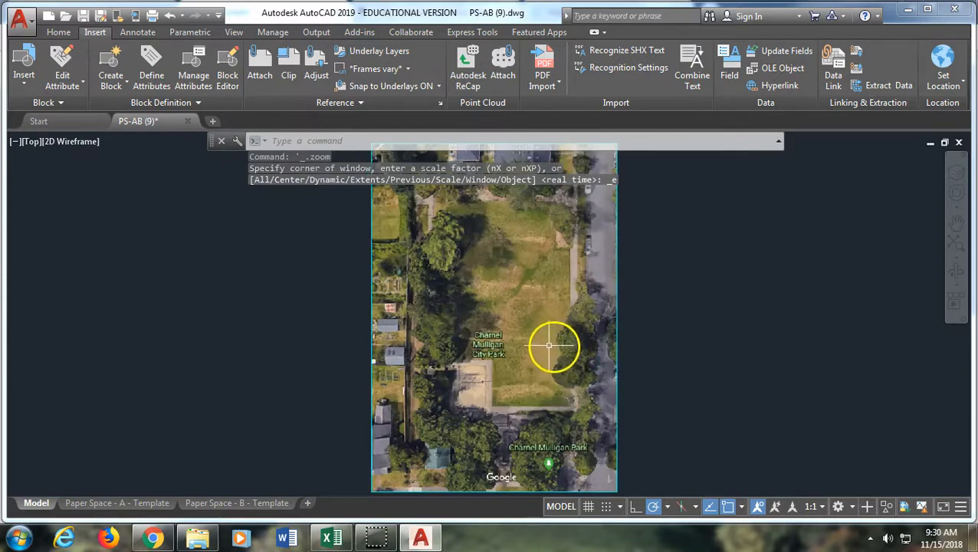
pyautogui.scroll(2, 537, 337)
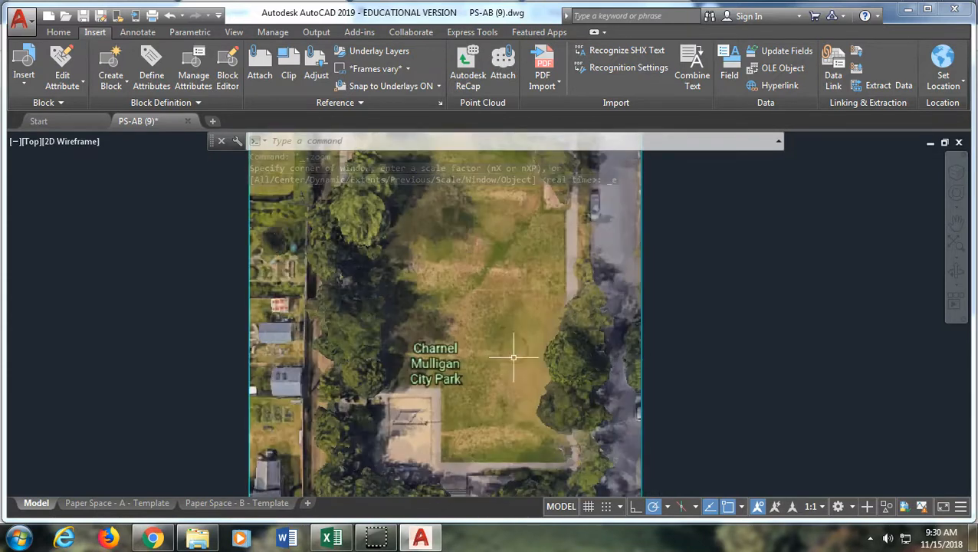
pyautogui.scroll(-2, 514, 357)
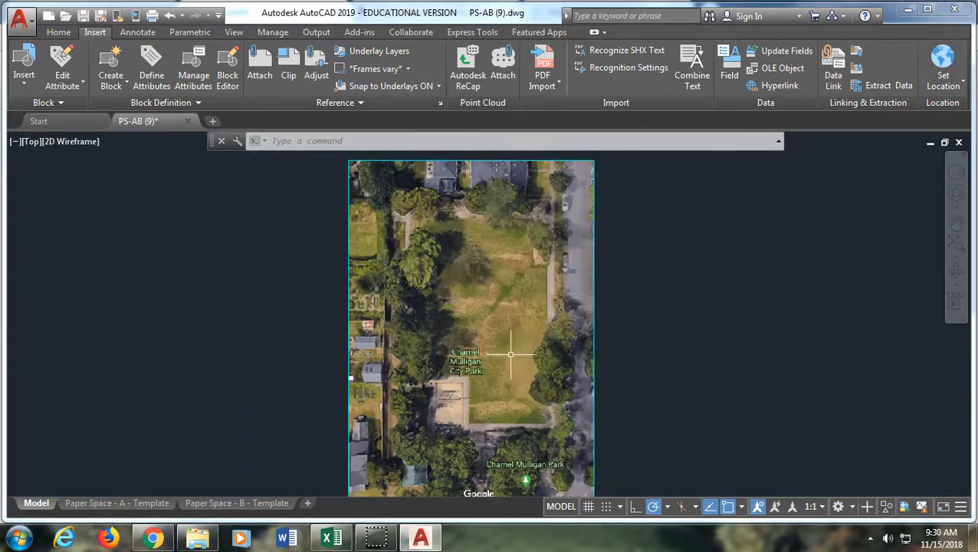
# - Create a new layer named xref in the layer properties
pyautogui.click(58, 32)
pyautogui.click(560, 51)
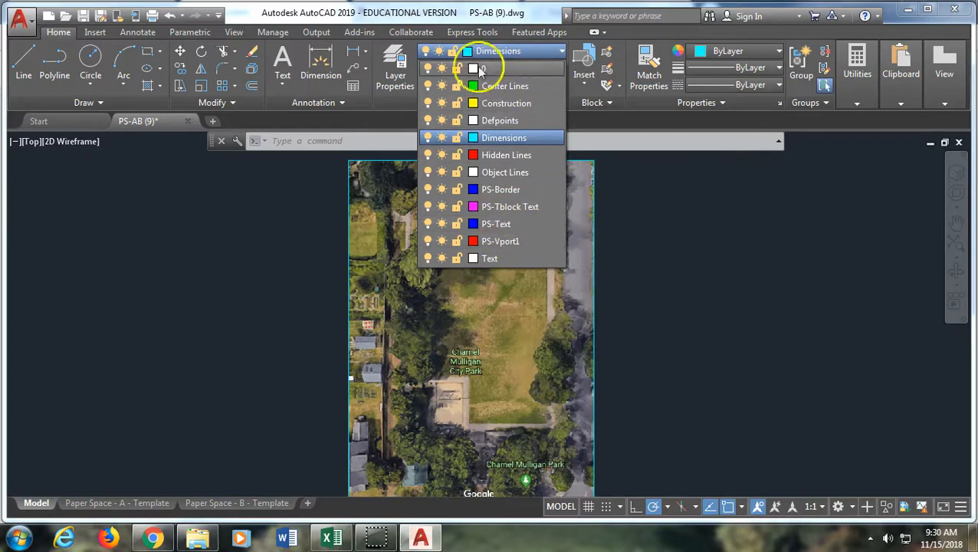
pyautogui.click(393, 65)
pyautogui.click(394, 66)
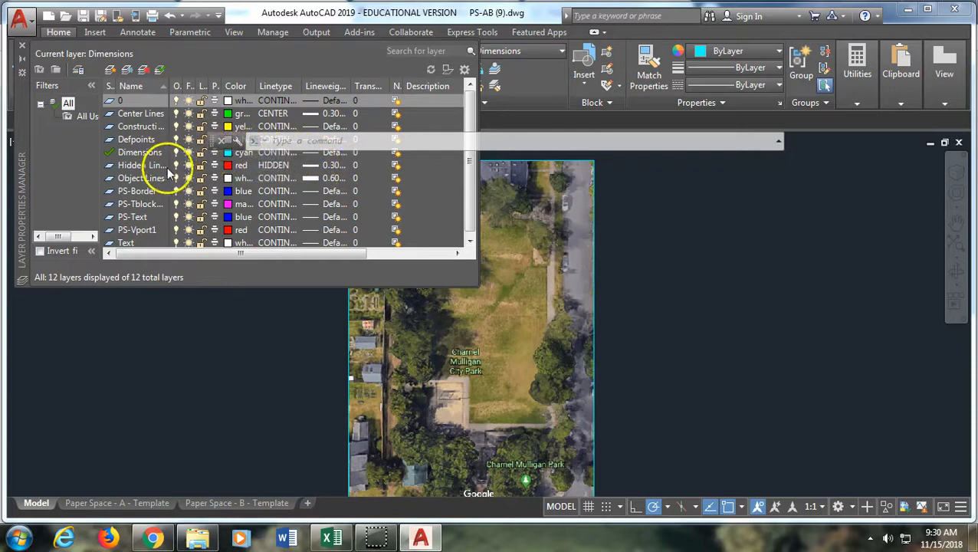
pyautogui.click(109, 70)
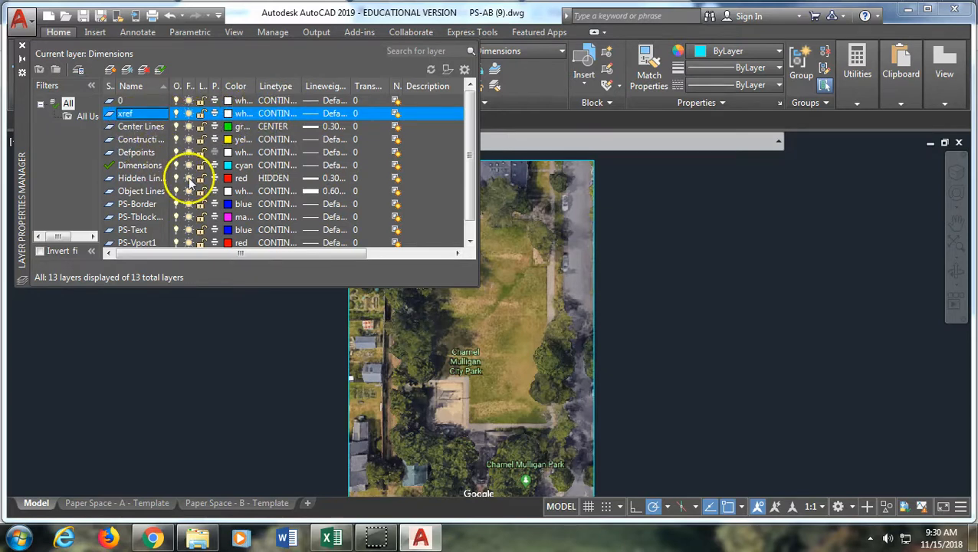
pyautogui.click(22, 46)
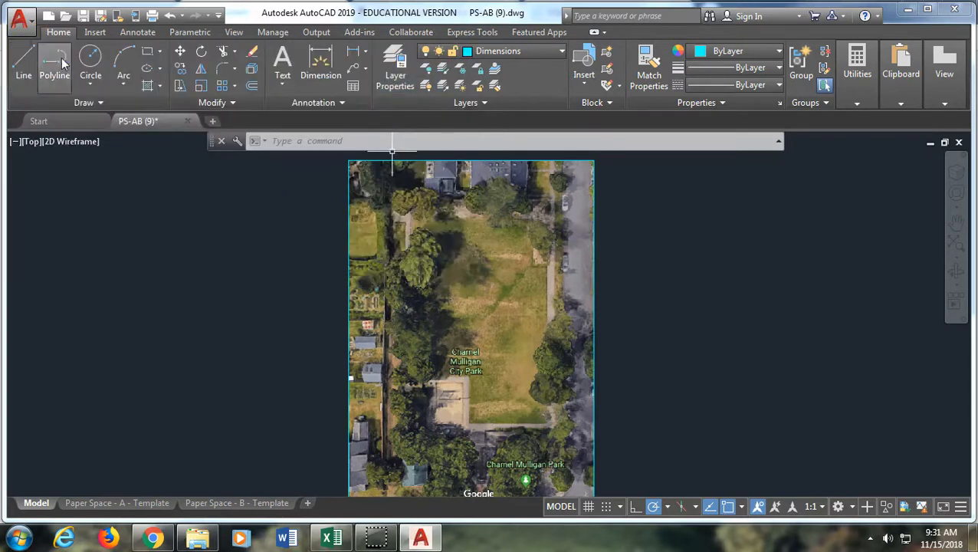
pyautogui.click(425, 195)
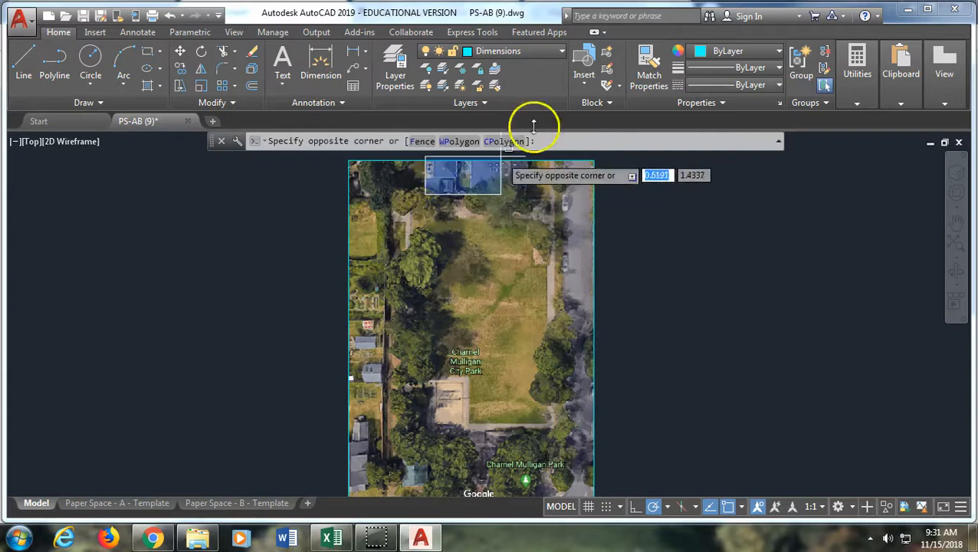
pyautogui.click(457, 242)
pyautogui.click(457, 242)
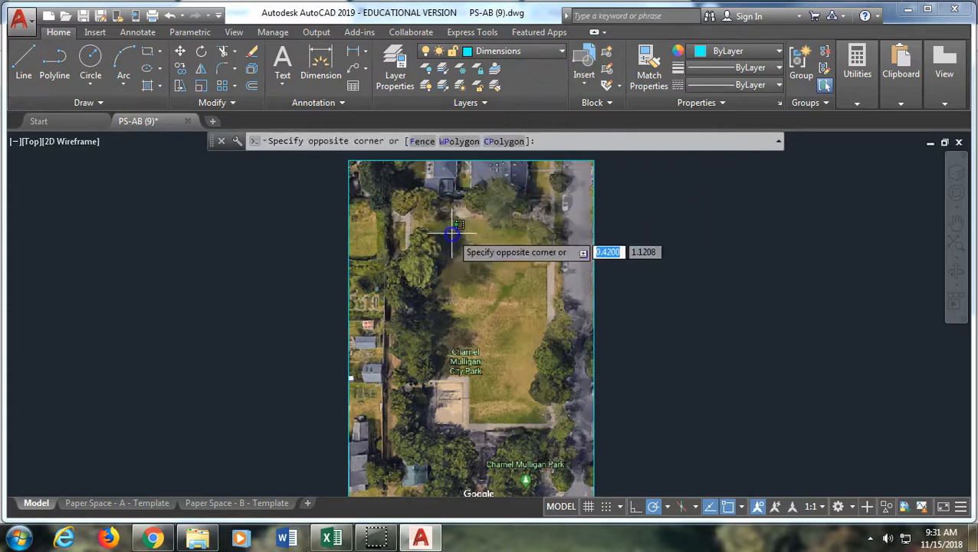
pyautogui.click(317, 189)
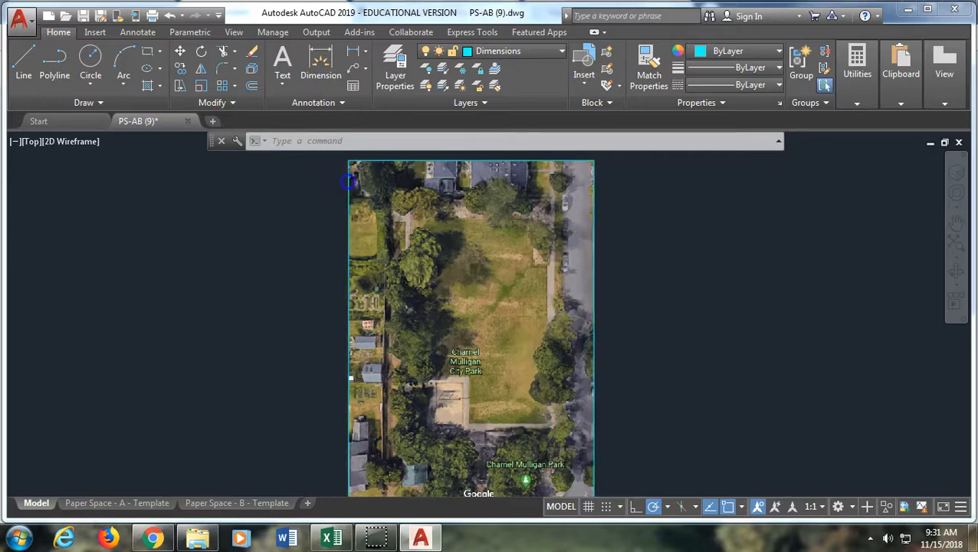
# - Move the attached park image to the xref layer and clear the selection
pyautogui.click(350, 182)
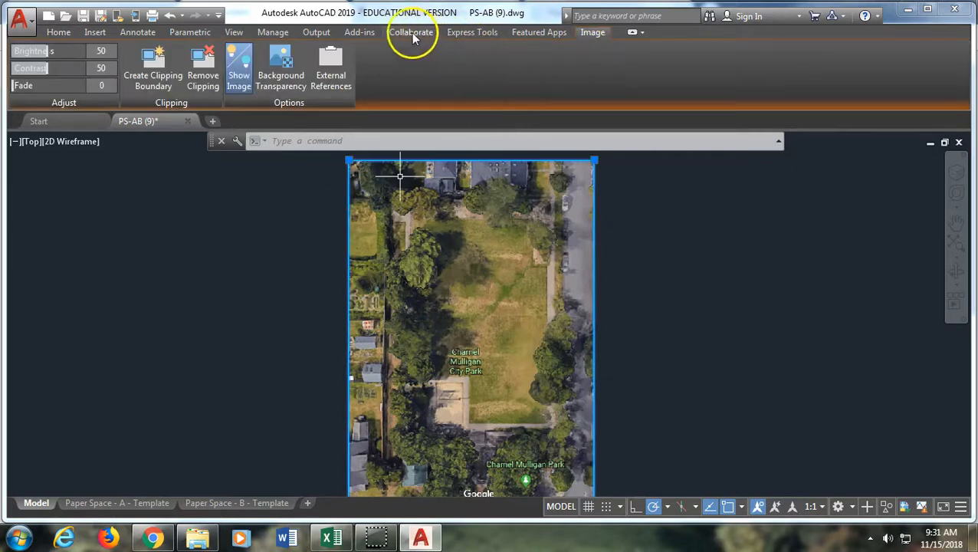
pyautogui.click(60, 31)
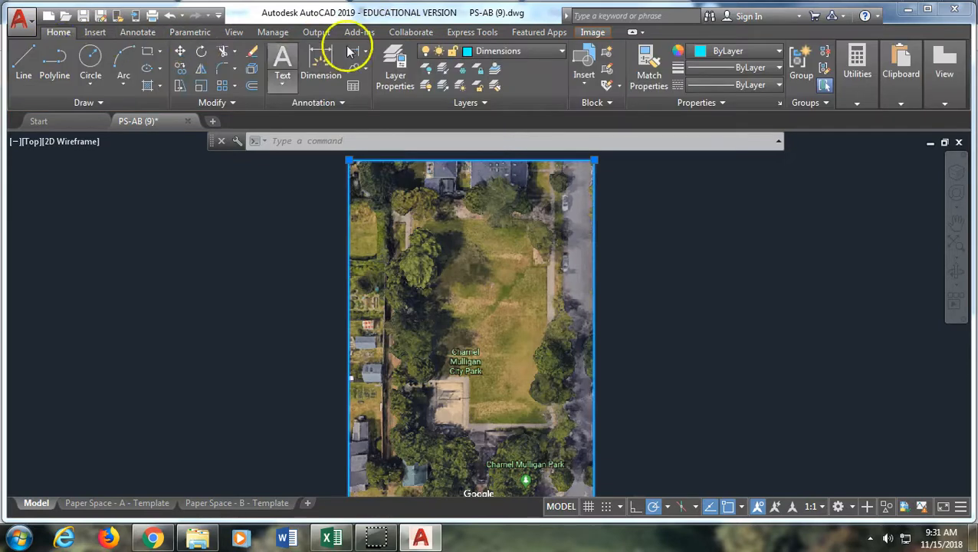
pyautogui.click(529, 51)
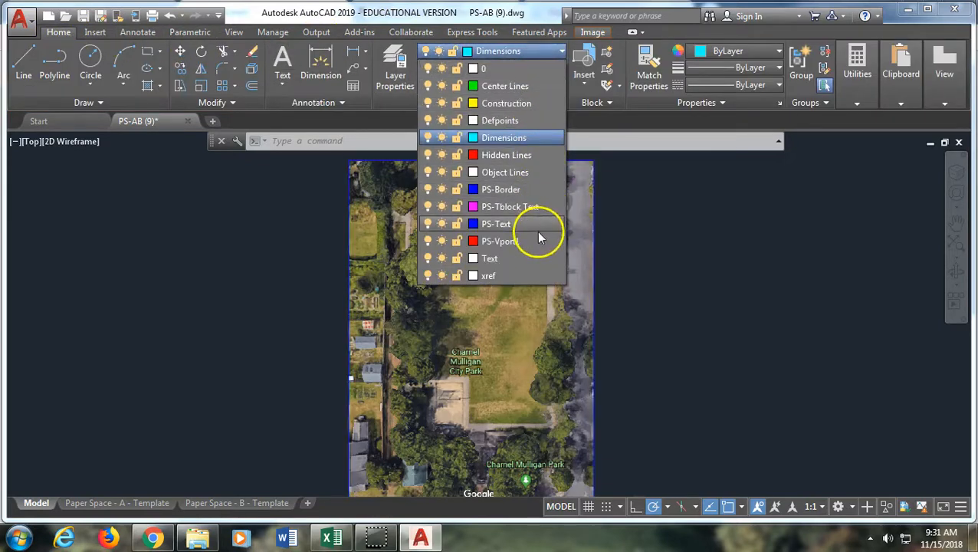
pyautogui.click(518, 276)
pyautogui.press('Escape')
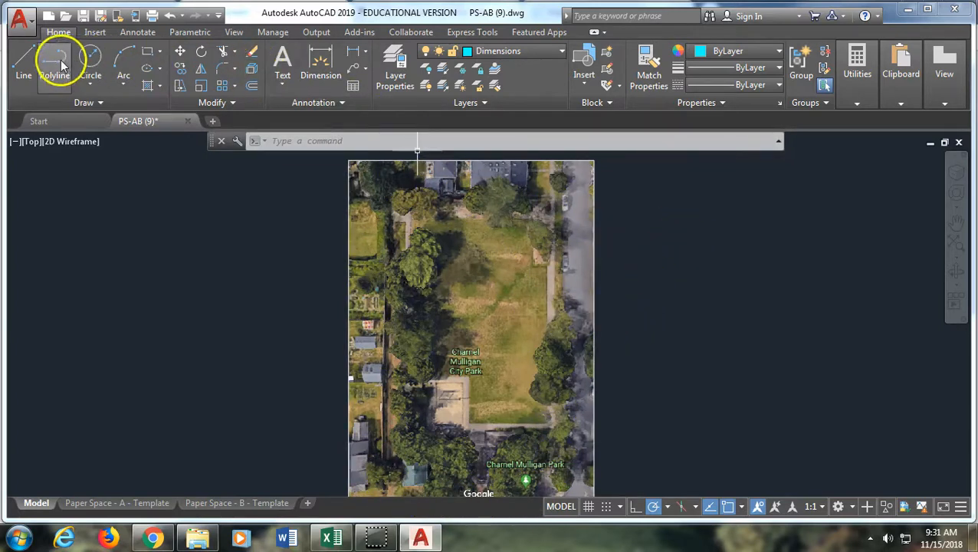
# - Make Object Lines the current layer and trace the park boundary over the image as a closed four-sided outline with Line
pyautogui.click(535, 51)
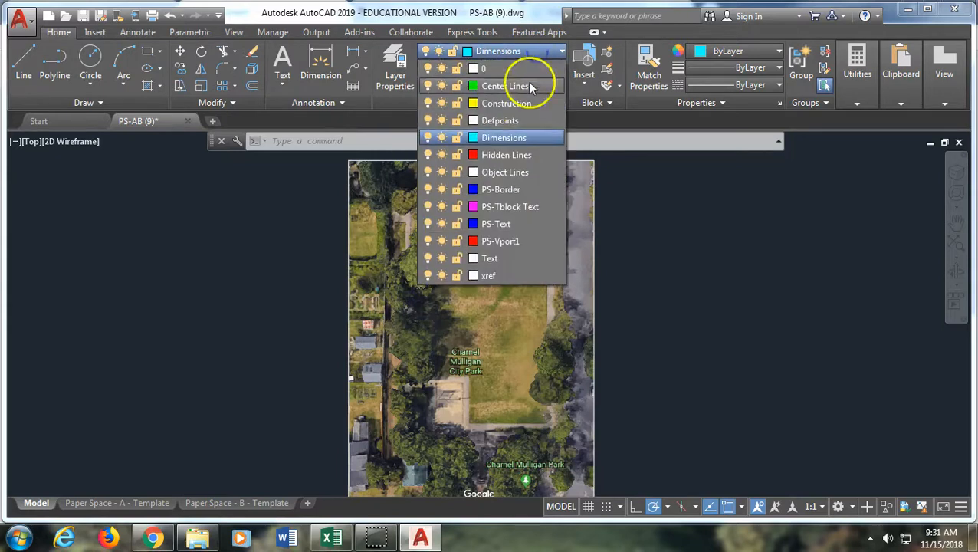
pyautogui.click(535, 171)
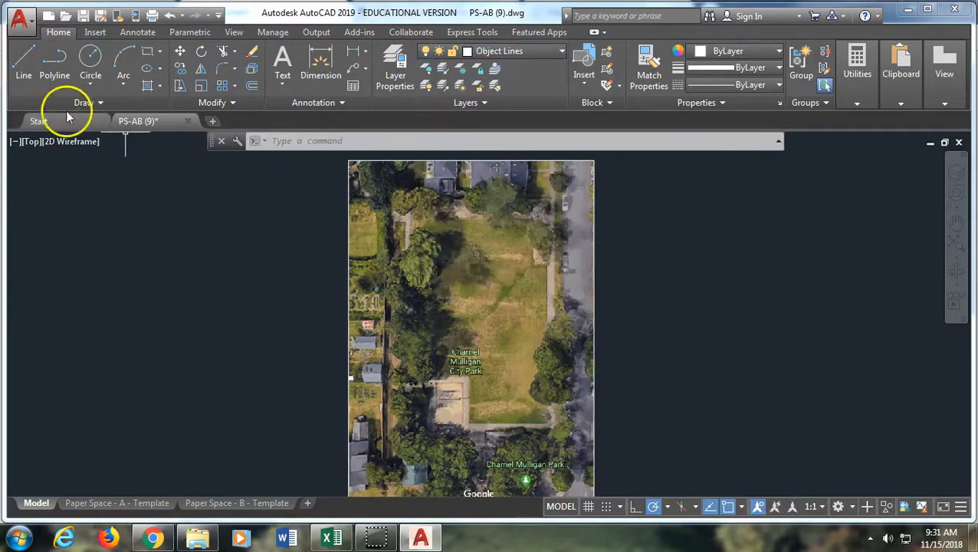
pyautogui.click(22, 67)
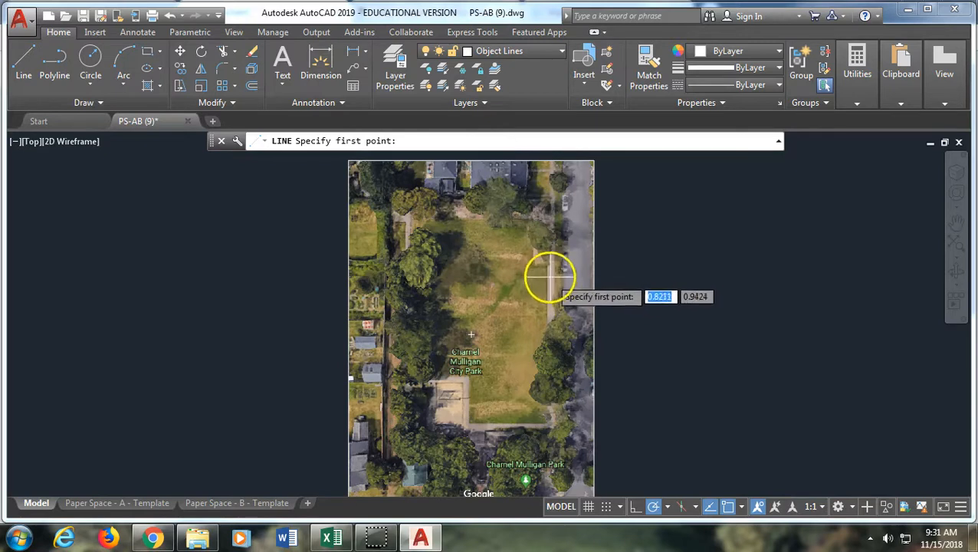
pyautogui.click(547, 216)
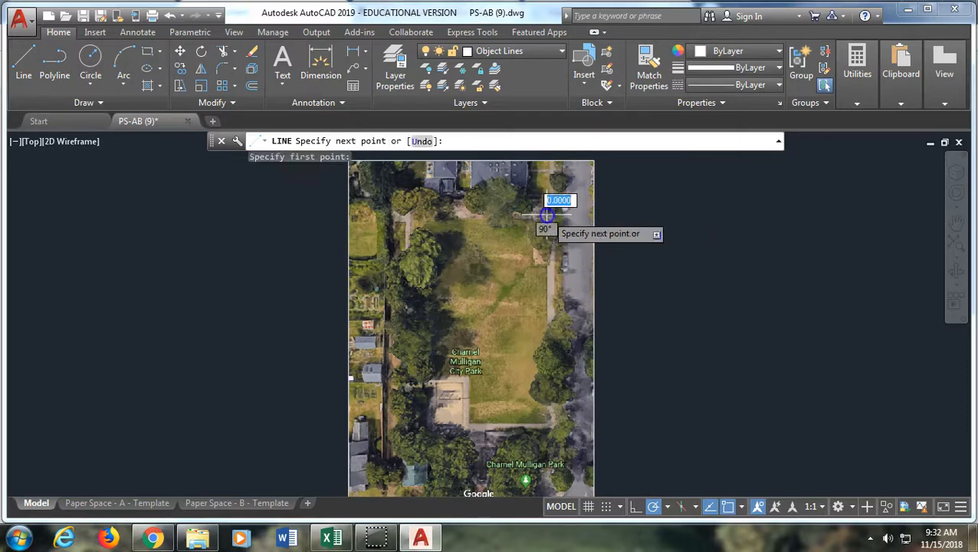
pyautogui.click(391, 214)
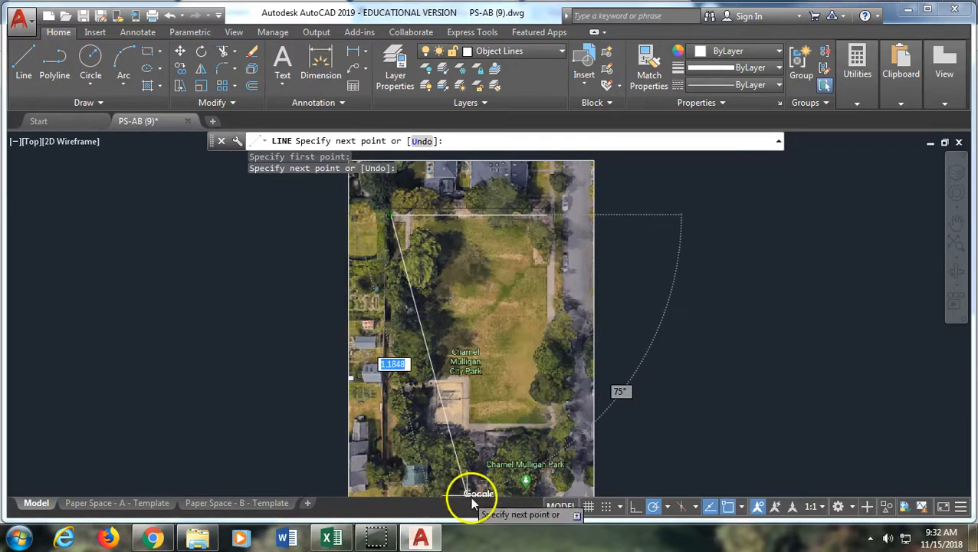
pyautogui.scroll(1, 428, 464)
pyautogui.moveTo(429, 465)
pyautogui.mouseDown(button='middle')
pyautogui.moveTo(424, 369)
pyautogui.moveTo(420, 381)
pyautogui.mouseUp(button='middle')
pyautogui.scroll(-1, 420, 382)
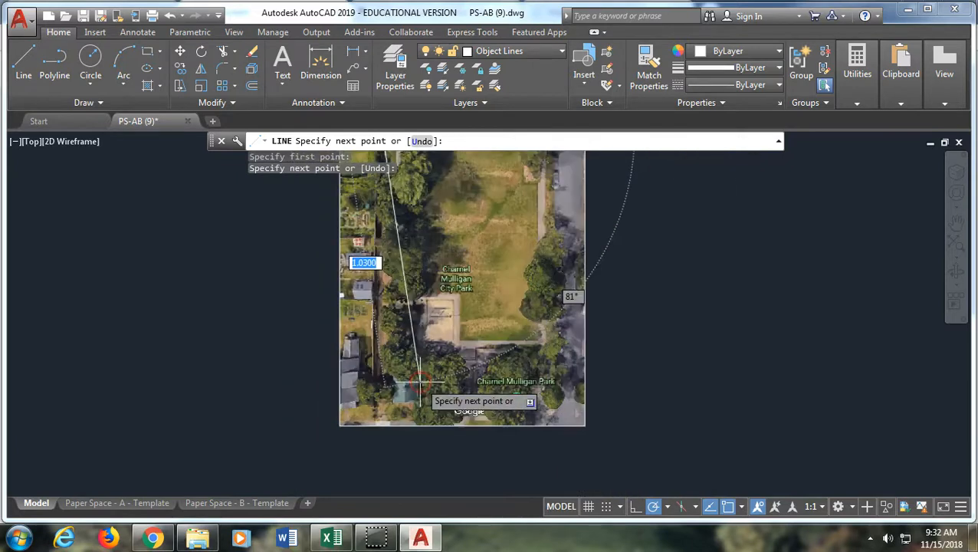
pyautogui.click(381, 419)
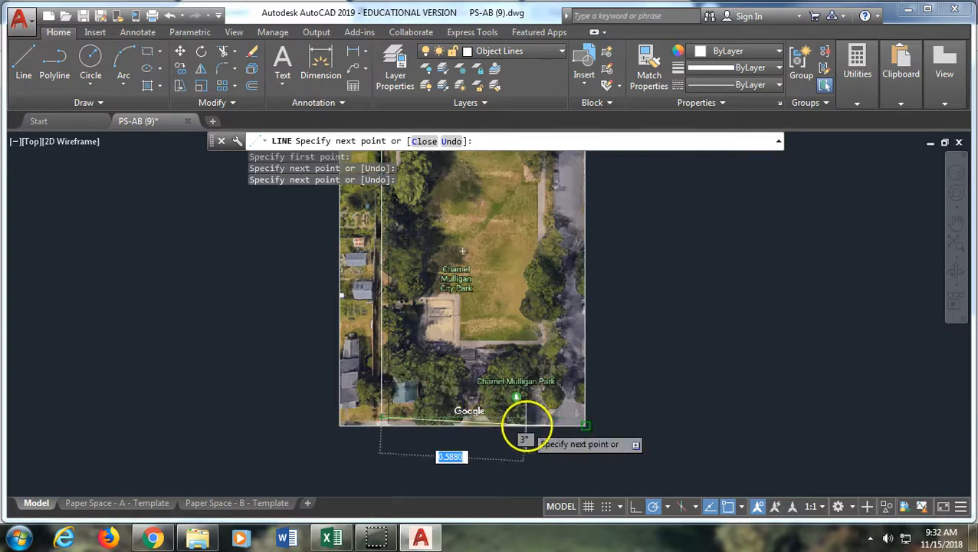
pyautogui.scroll(-2, 562, 331)
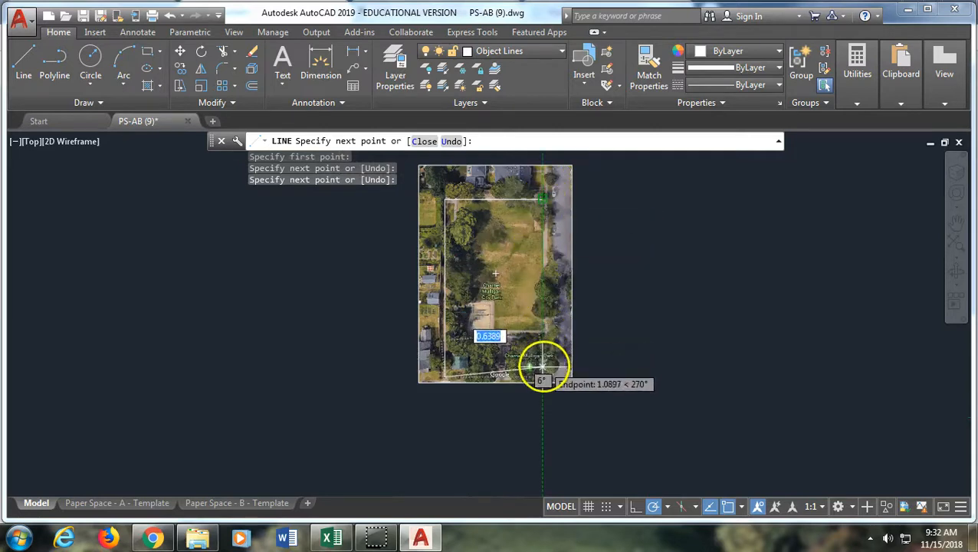
pyautogui.click(541, 375)
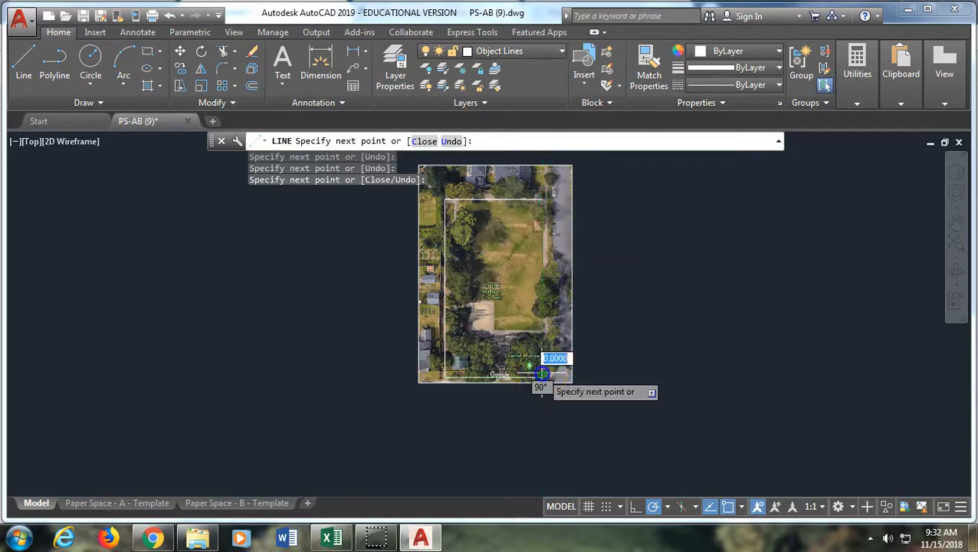
pyautogui.click(542, 199)
pyautogui.rightClick(528, 269)
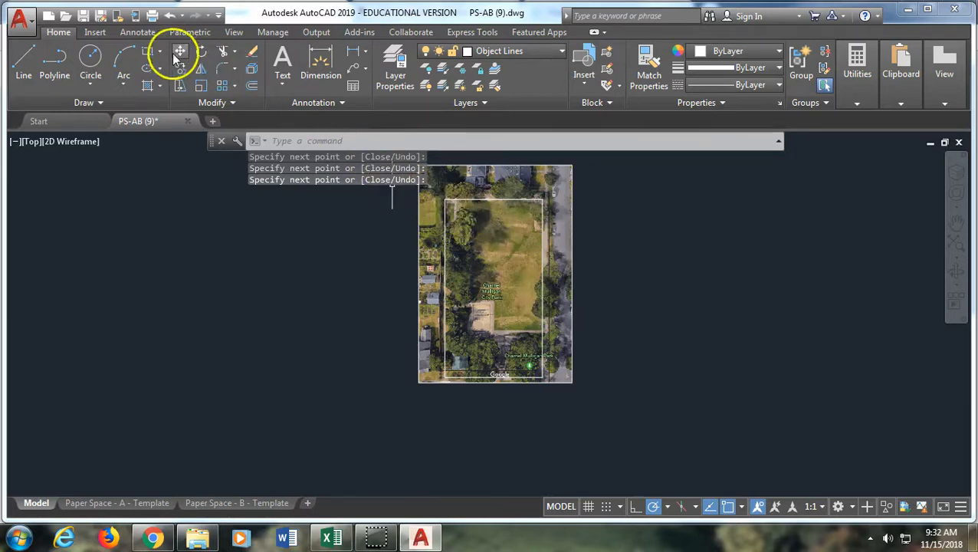
# - Try to offset the west boundary line of the park outline by a distance of 1 toward the east
pyautogui.click(253, 88)
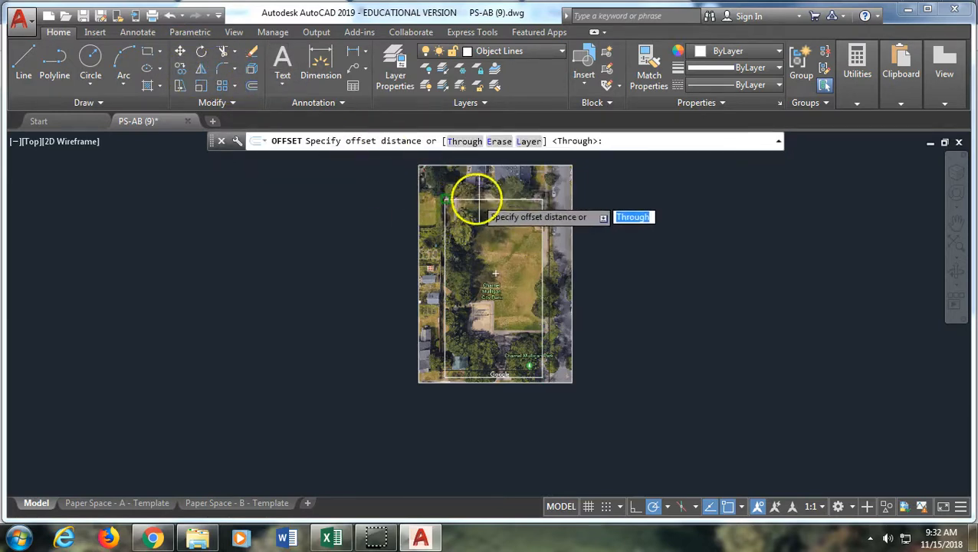
pyautogui.scroll(4, 491, 238)
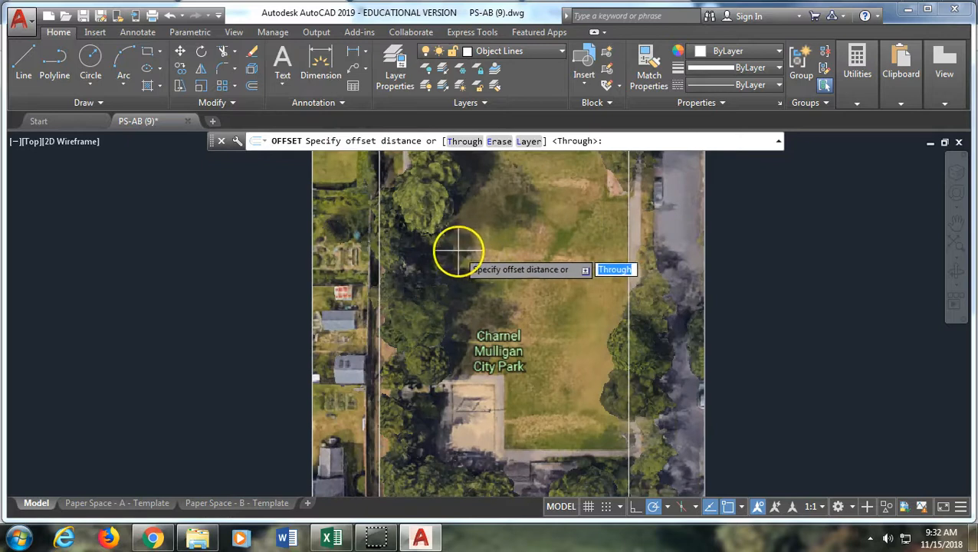
pyautogui.scroll(-2, 452, 249)
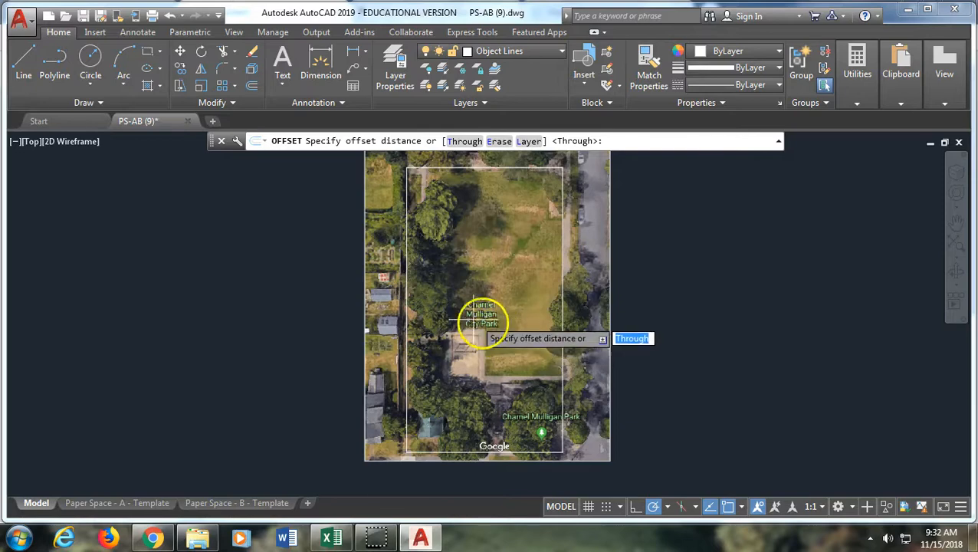
pyautogui.scroll(5, 414, 321)
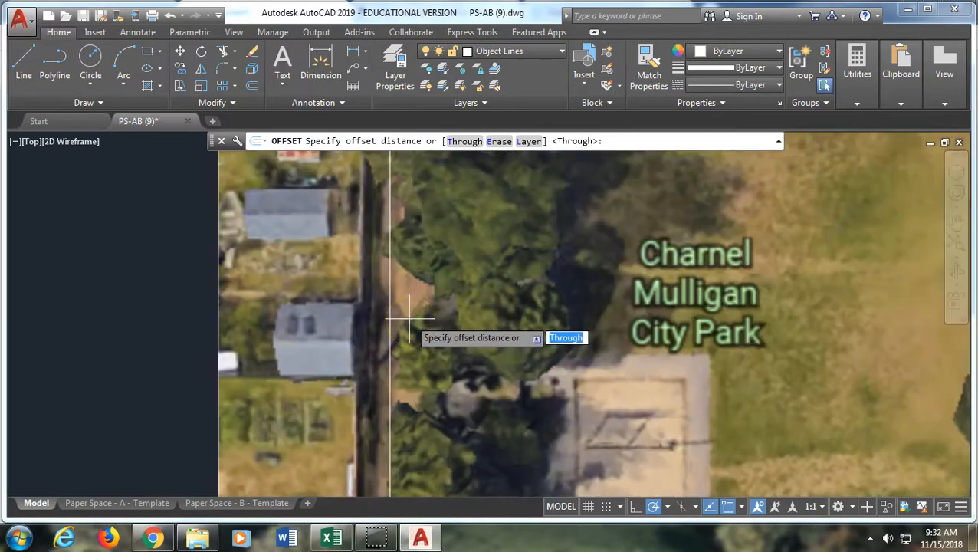
pyautogui.scroll(-4, 410, 322)
pyautogui.scroll(-2, 407, 322)
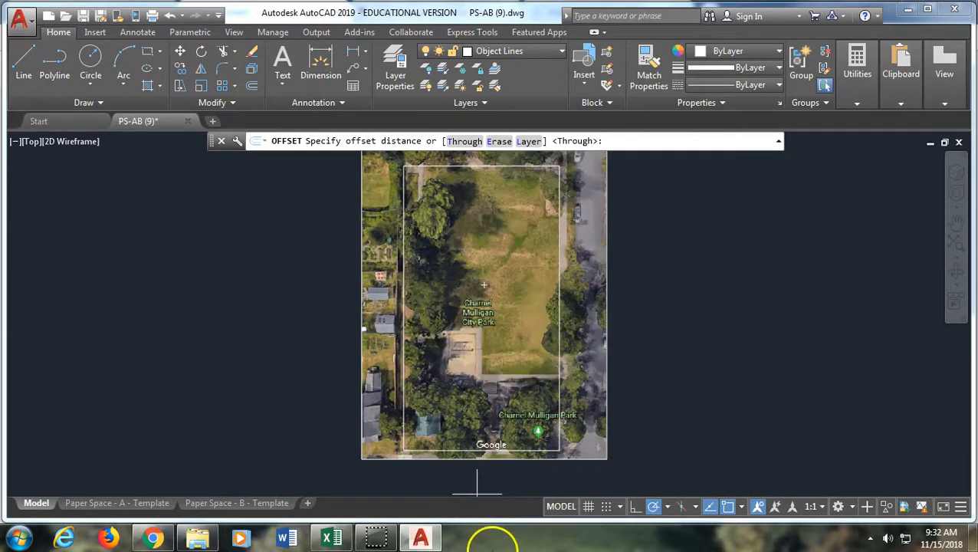
pyautogui.press('Return')
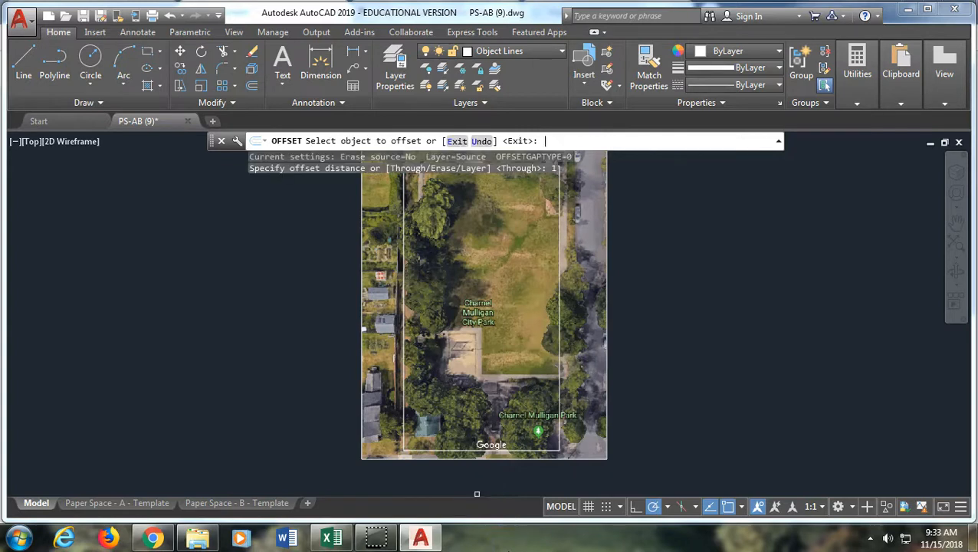
pyautogui.click(402, 342)
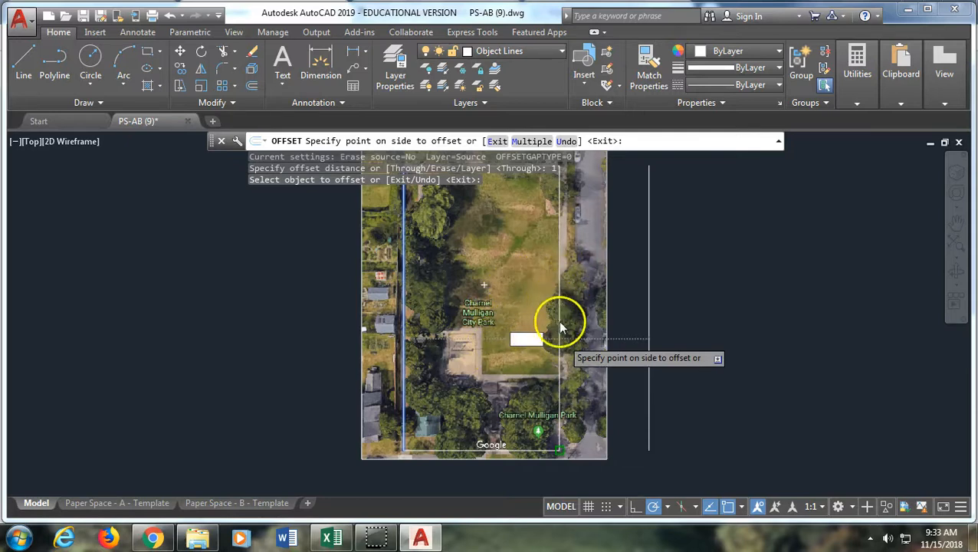
pyautogui.press('Escape')
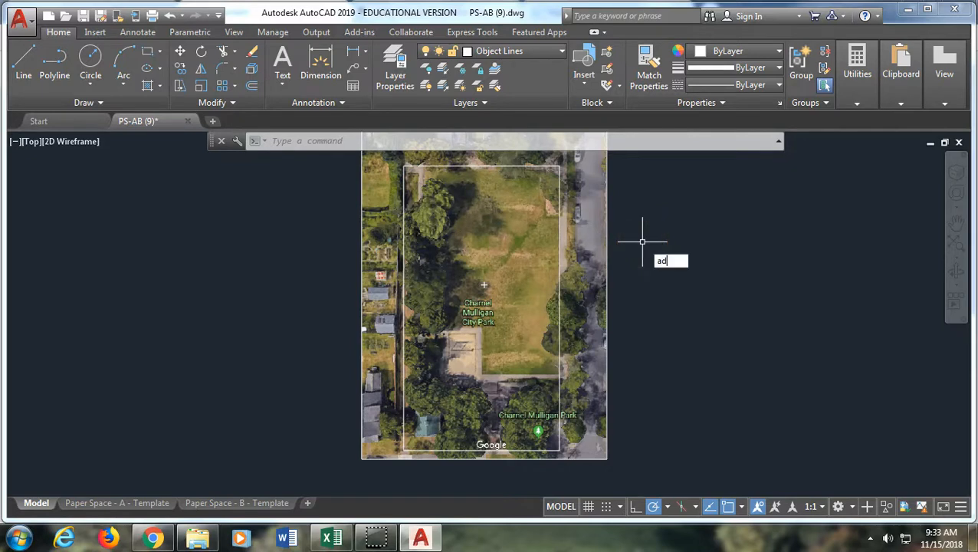
# - Open DesignCenter with ADCENTER and display the blocks of Landscaping.dwg from the Sample\en-us\DesignCenter folder
pyautogui.write('ce')
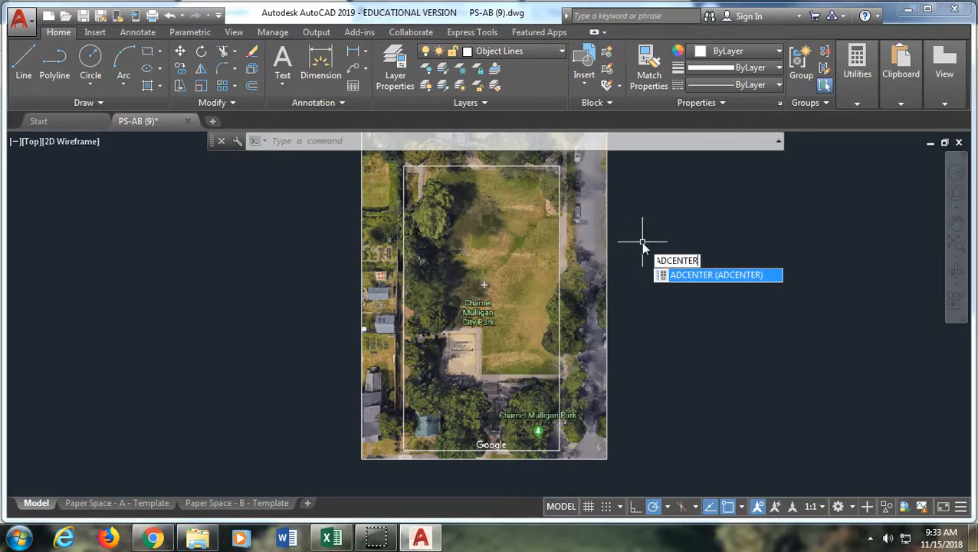
pyautogui.press('Return')
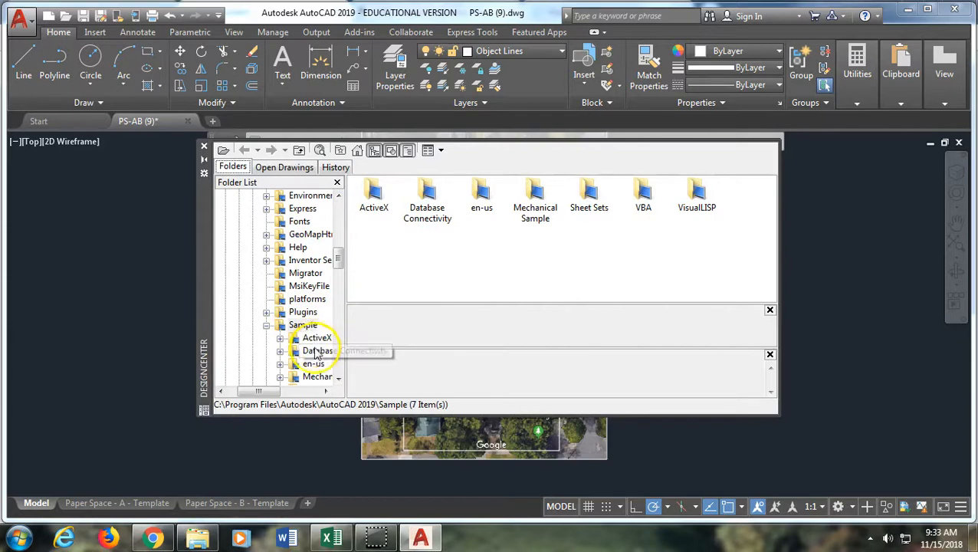
pyautogui.click(280, 365)
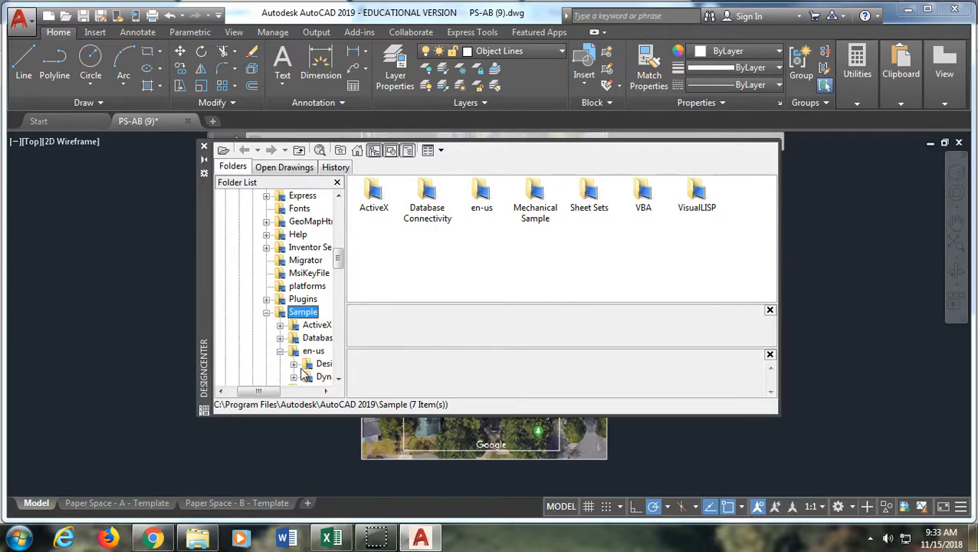
pyautogui.click(293, 366)
pyautogui.moveTo(254, 392); pyautogui.dragTo(277, 391)
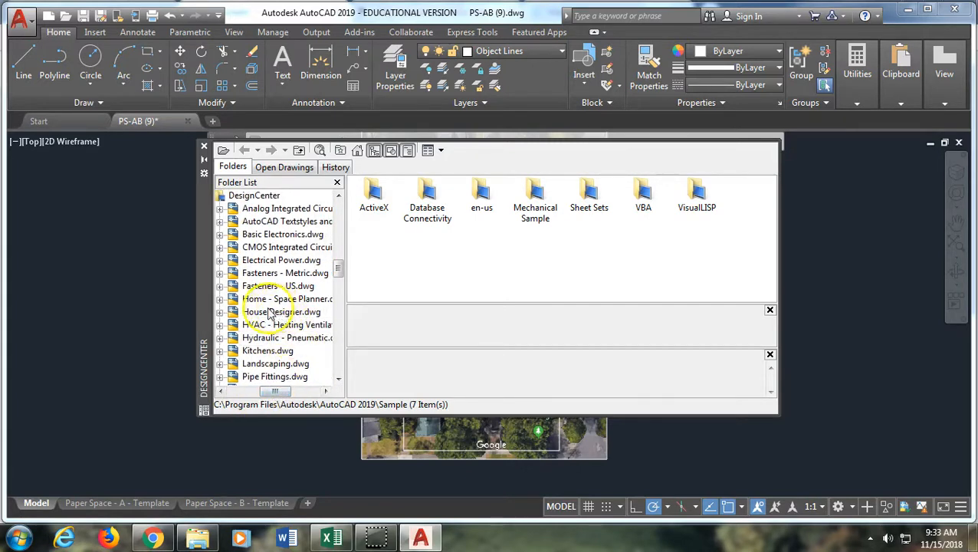
pyautogui.scroll(-1, 264, 318)
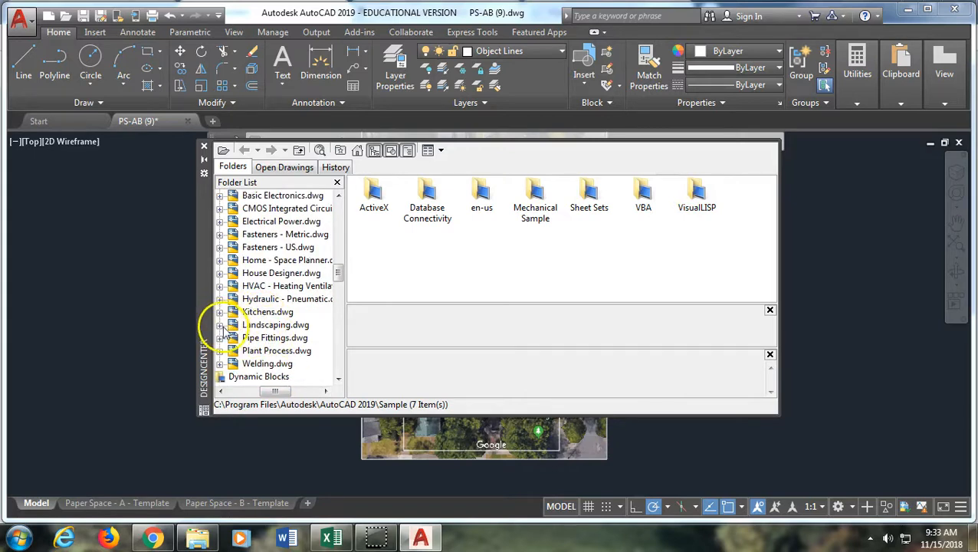
pyautogui.click(221, 326)
pyautogui.click(269, 235)
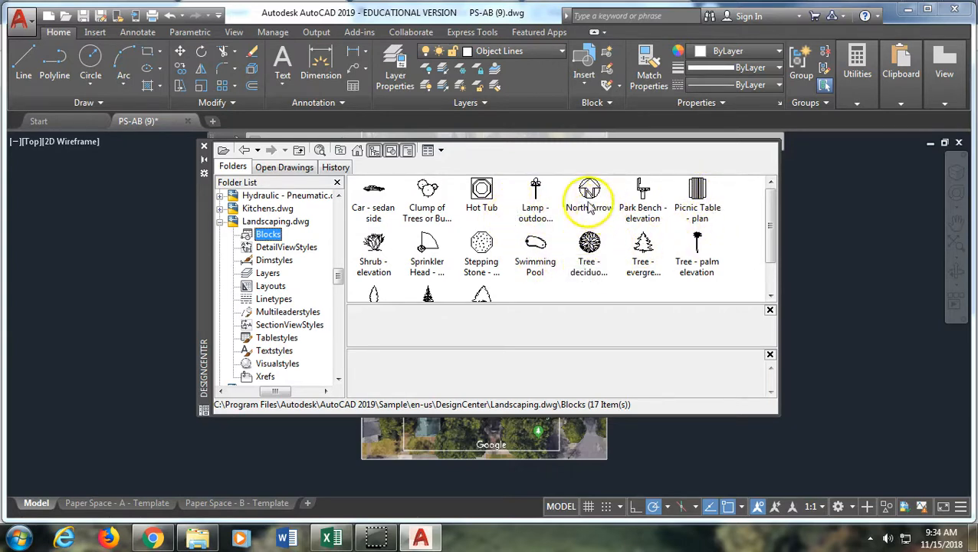
pyautogui.click(428, 191)
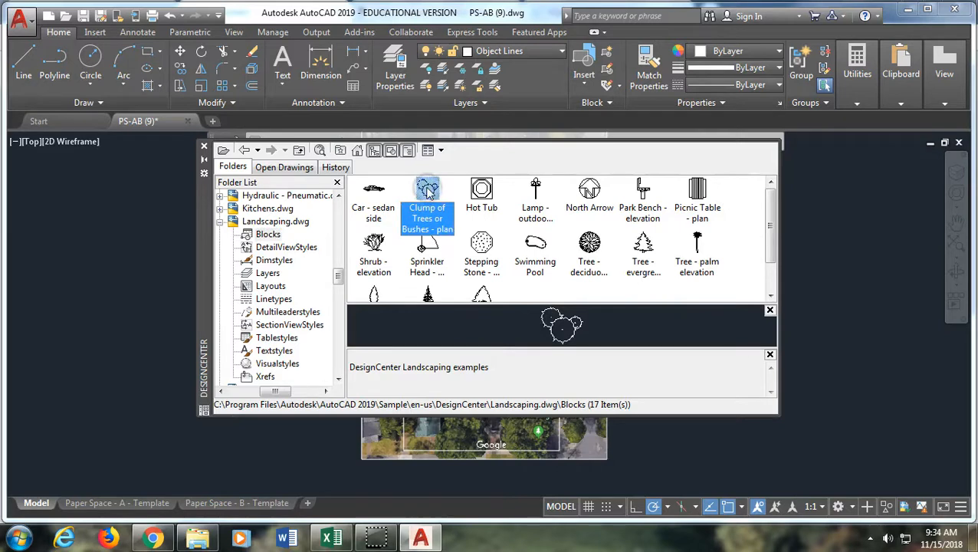
pyautogui.doubleClick(428, 191)
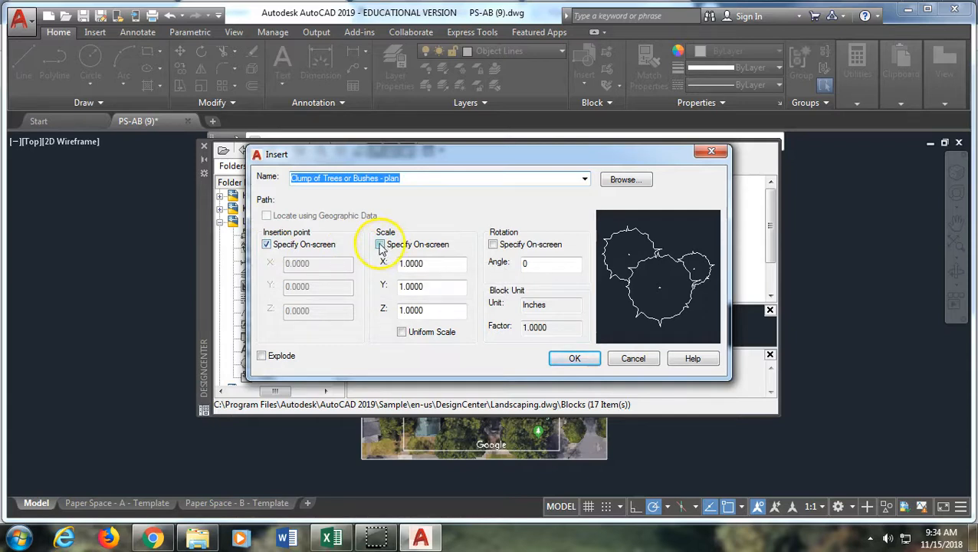
pyautogui.click(710, 152)
# - Place the Clump of Trees or Bushes - plan block at its original scale in the drawing, and delete the placed block
pyautogui.moveTo(426, 192); pyautogui.dragTo(183, 393)
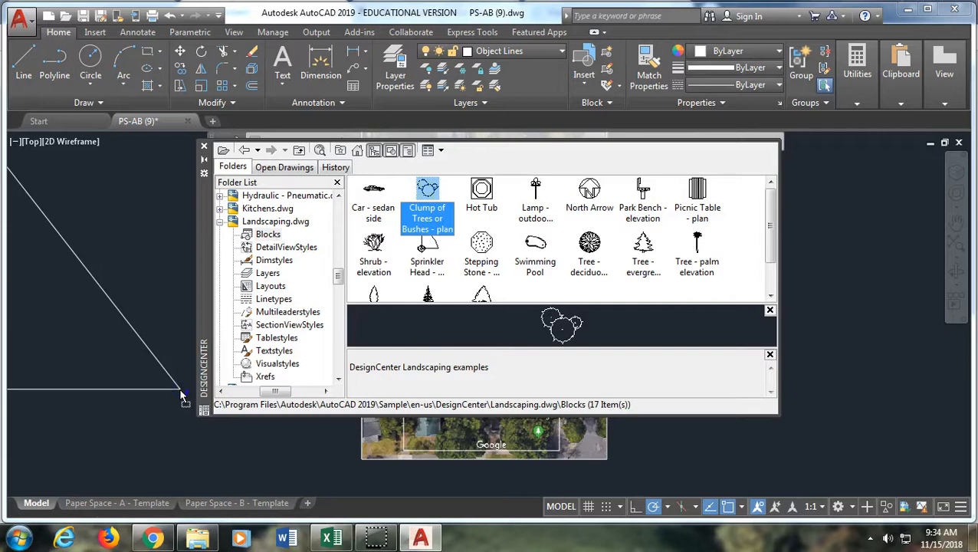
pyautogui.moveTo(181, 392); pyautogui.dragTo(174, 387)
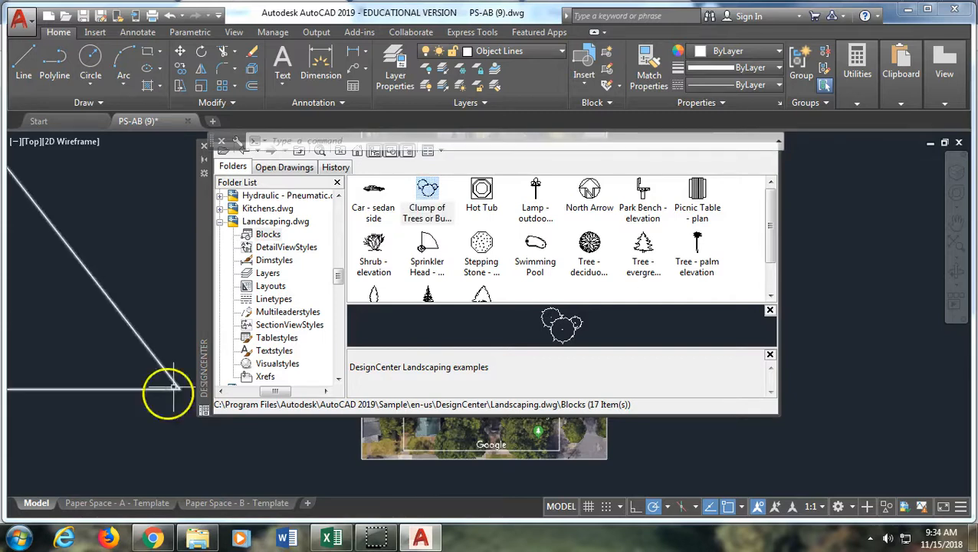
pyautogui.scroll(-4, 161, 391)
pyautogui.scroll(2, 151, 391)
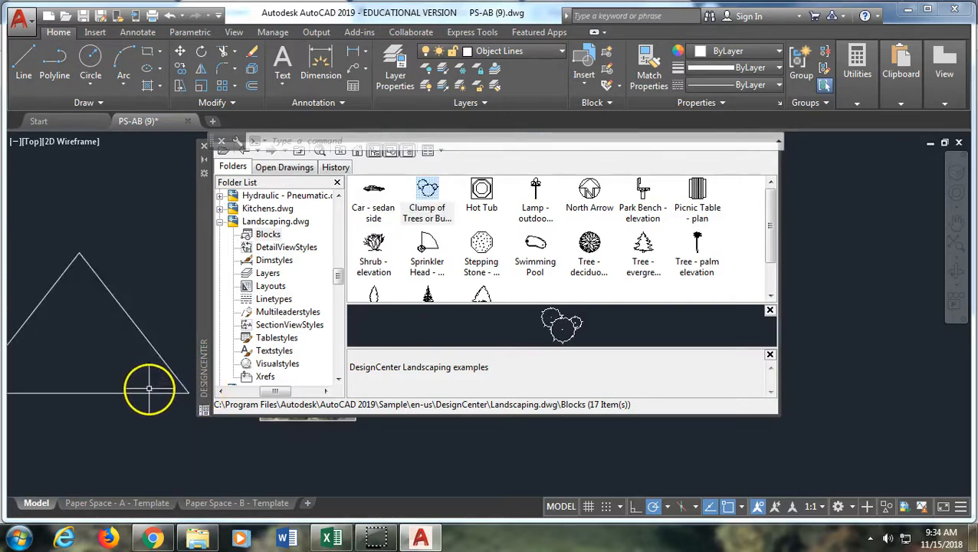
pyautogui.click(133, 320)
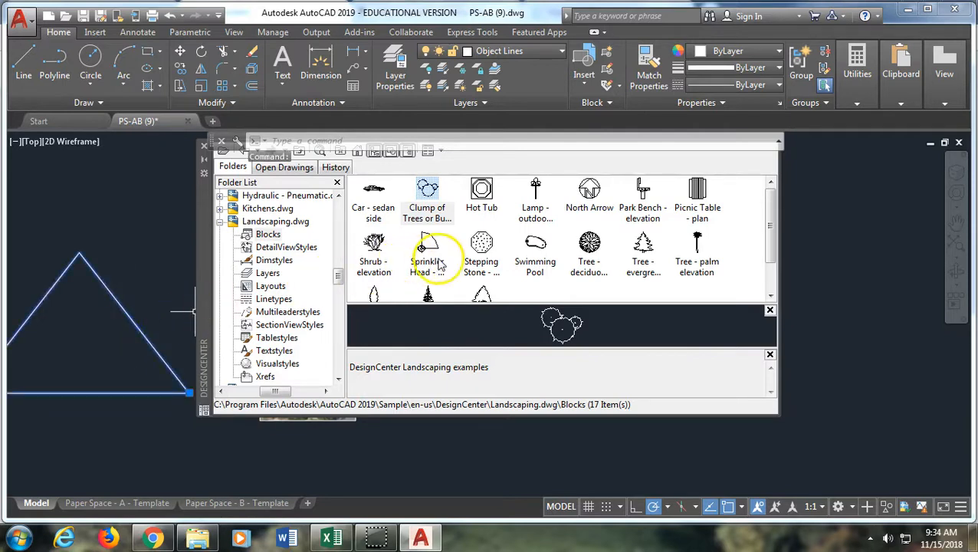
pyautogui.press('Delete')
# - Start inserting the Clump of Trees or Bushes - plan block with its scale specified on-screen, and close DesignCenter
pyautogui.click(439, 198)
pyautogui.click(454, 197)
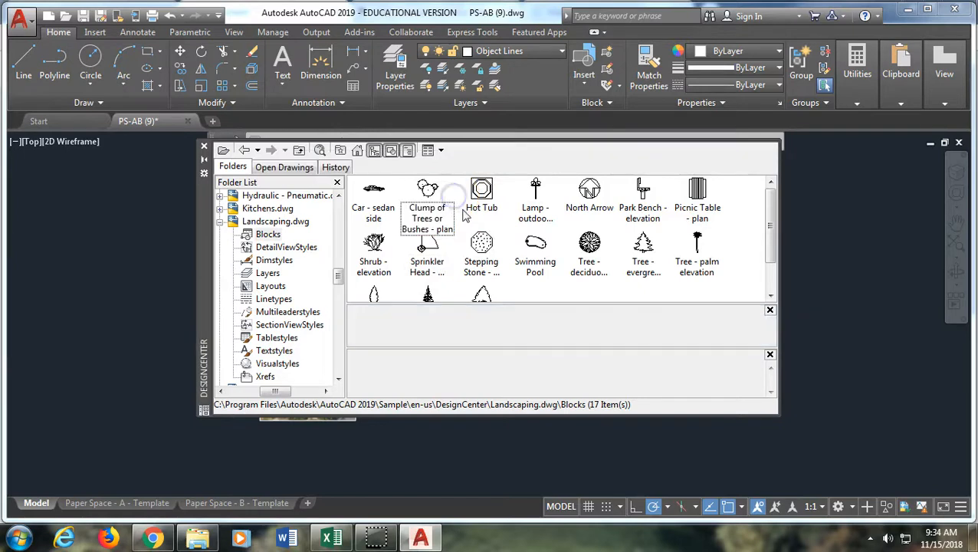
pyautogui.moveTo(427, 191)
pyautogui.mouseDown()
pyautogui.moveTo(397, 231)
pyautogui.moveTo(178, 342)
pyautogui.moveTo(158, 362)
pyautogui.moveTo(392, 275)
pyautogui.mouseUp()
pyautogui.doubleClick(429, 206)
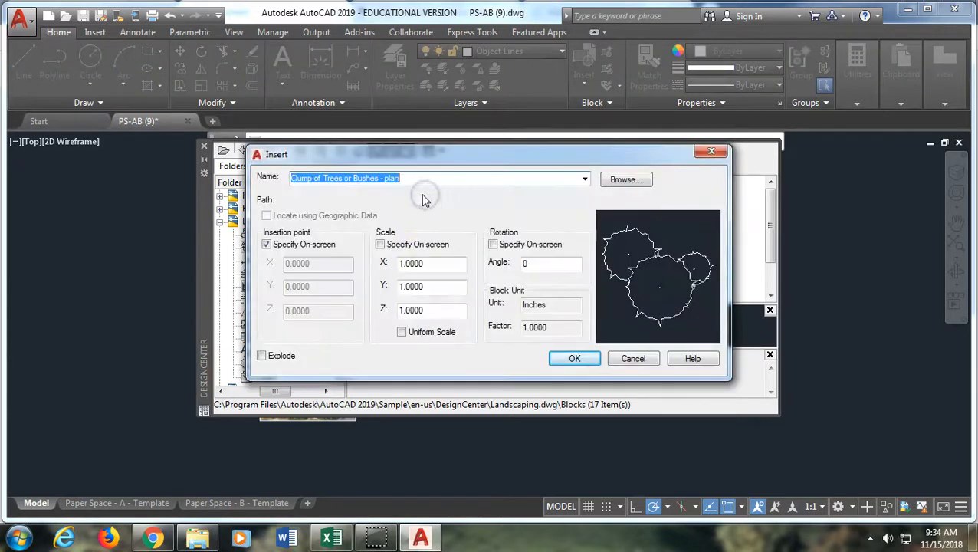
pyautogui.click(380, 246)
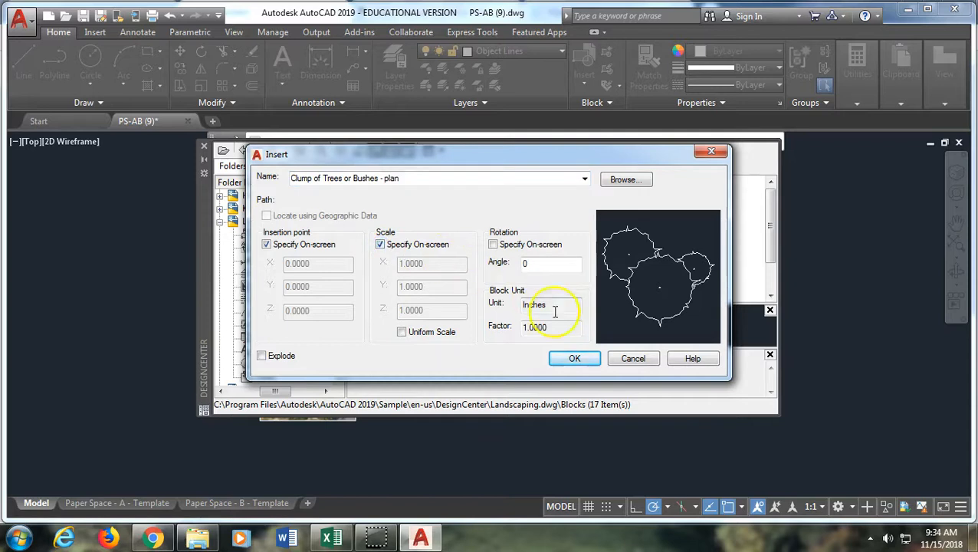
pyautogui.click(574, 359)
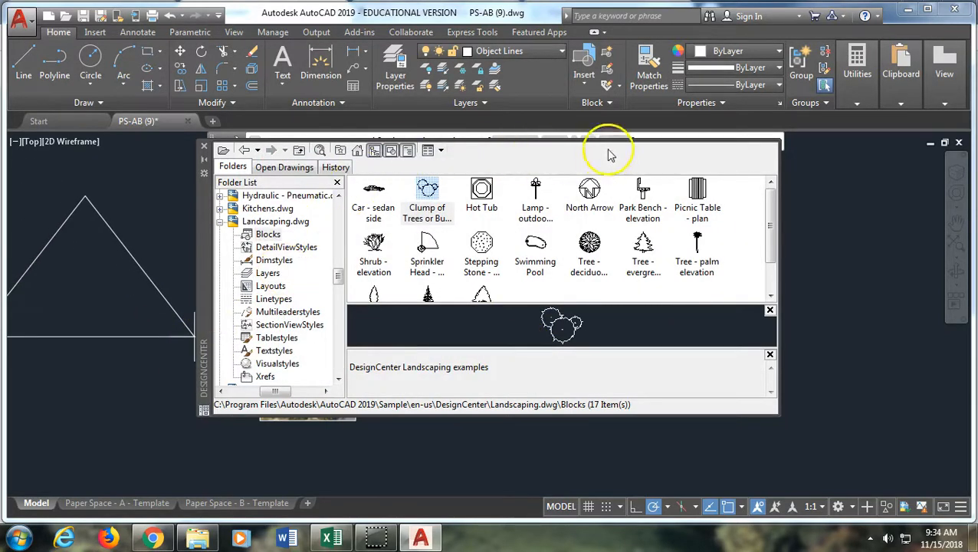
pyautogui.click(203, 146)
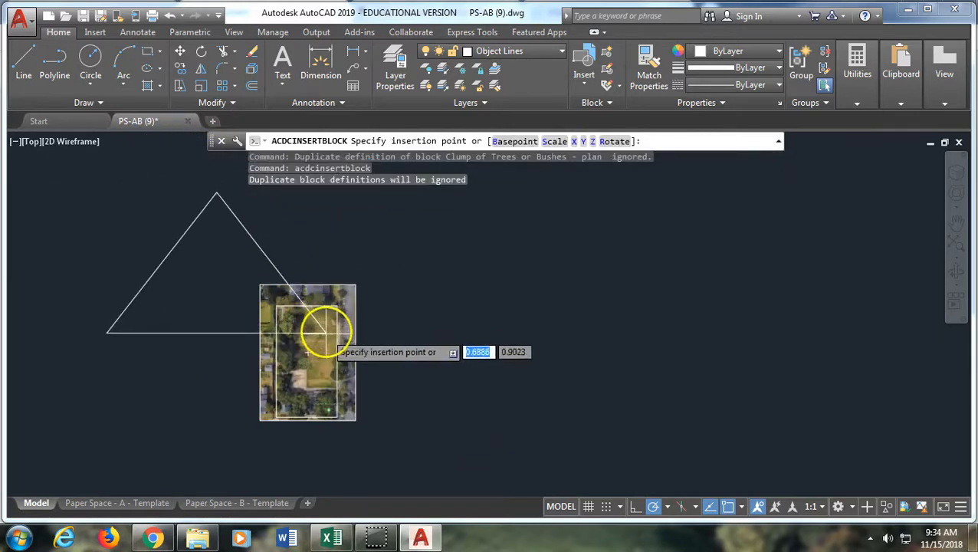
# - Place the clump block east of the park image with an X scale factor of .125 and the same Y factor
pyautogui.scroll(-3, 328, 390)
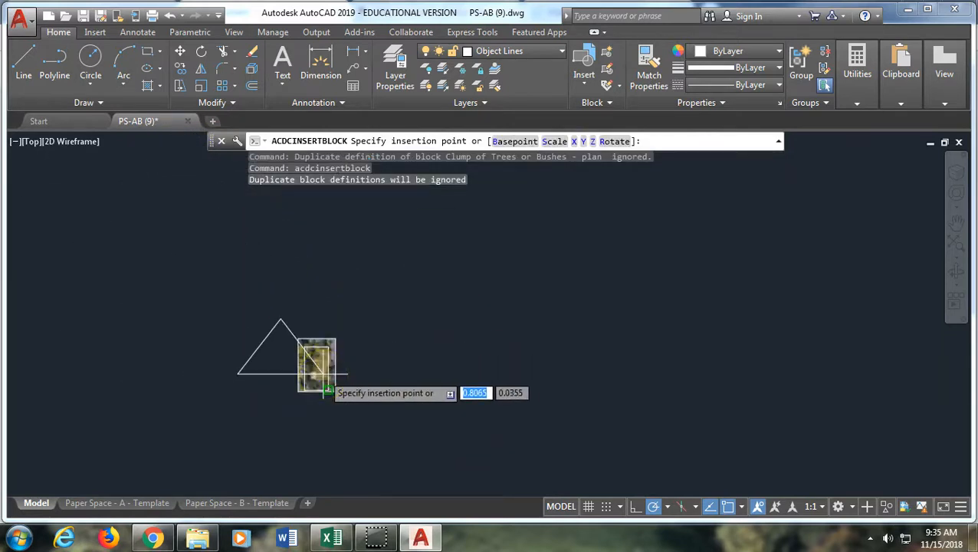
pyautogui.scroll(5, 323, 374)
pyautogui.scroll(-5, 242, 357)
pyautogui.scroll(3, 211, 352)
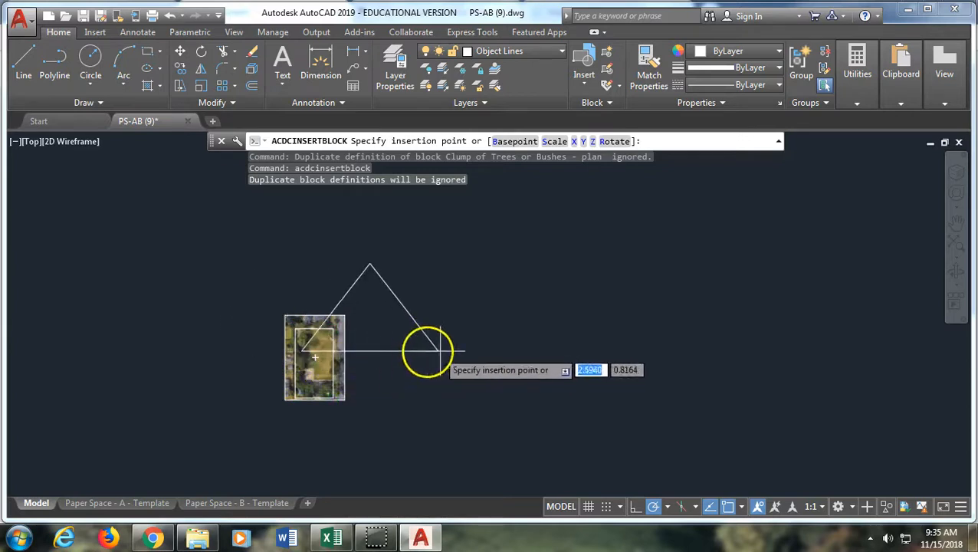
pyautogui.click(506, 341)
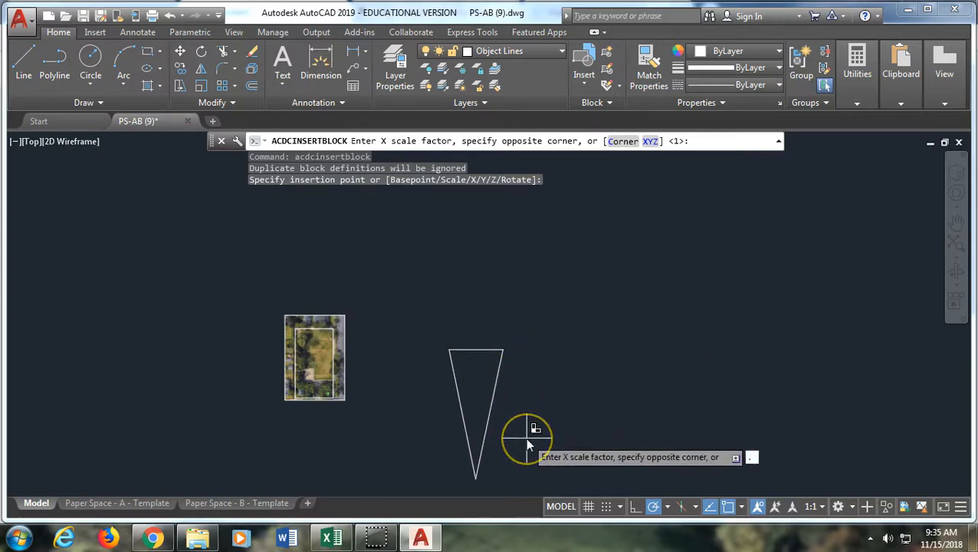
pyautogui.press('Return')
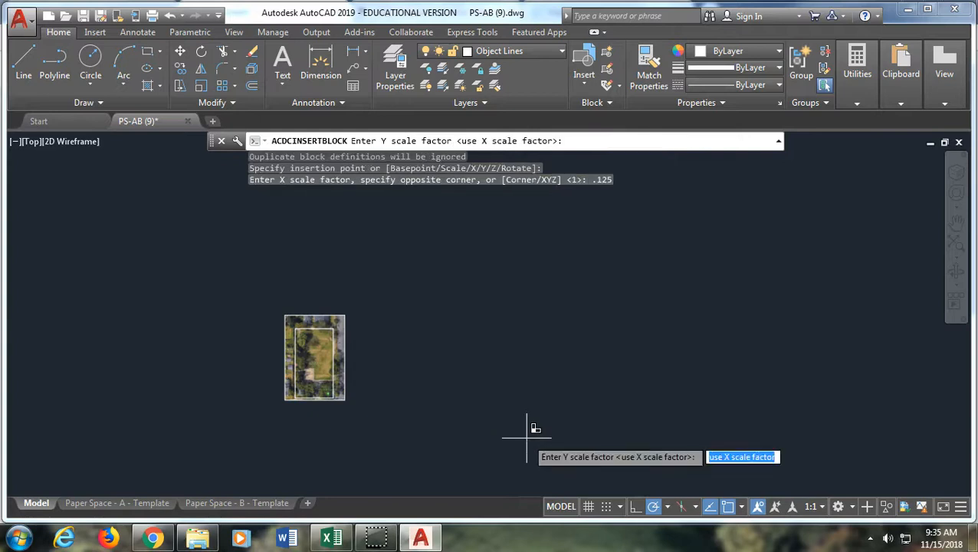
pyautogui.scroll(6, 324, 374)
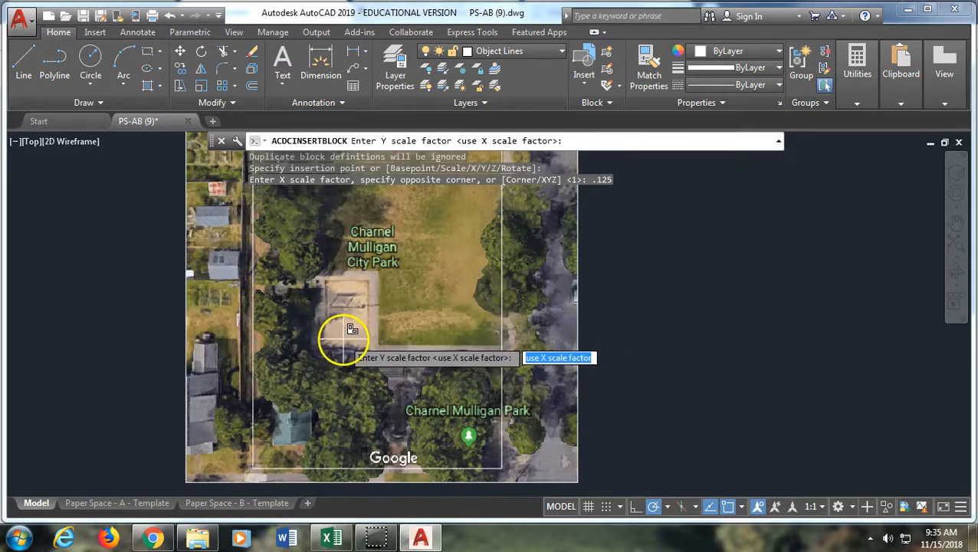
pyautogui.press('Return')
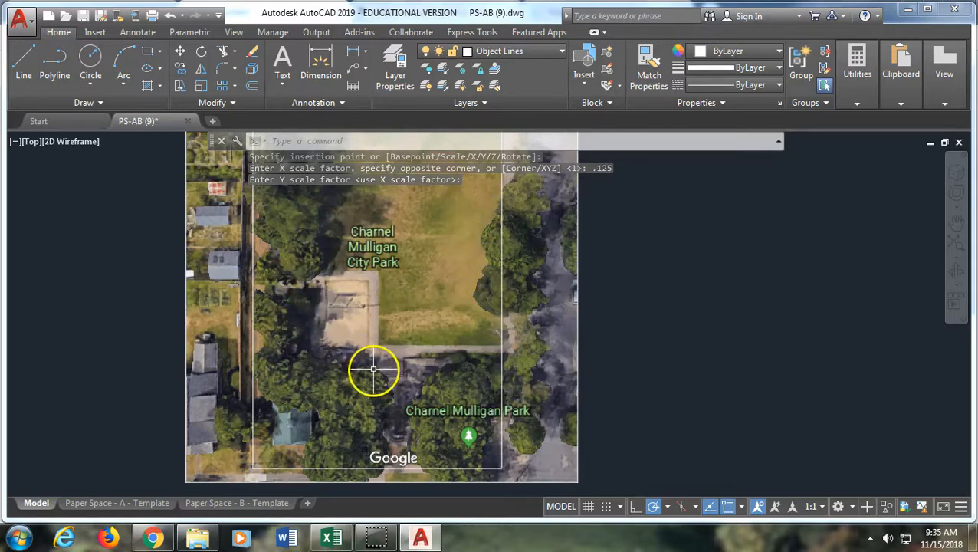
# - Reopen DesignCenter with ADCENTER and start inserting the Clump of Trees or Bushes - plan block at a uniform scale of .125
pyautogui.scroll(2, 646, 283)
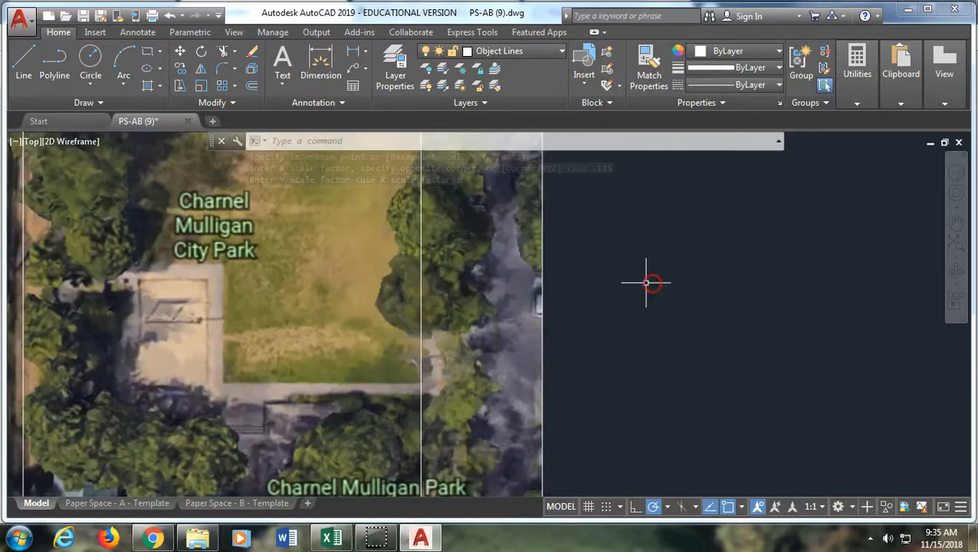
pyautogui.scroll(-6, 636, 285)
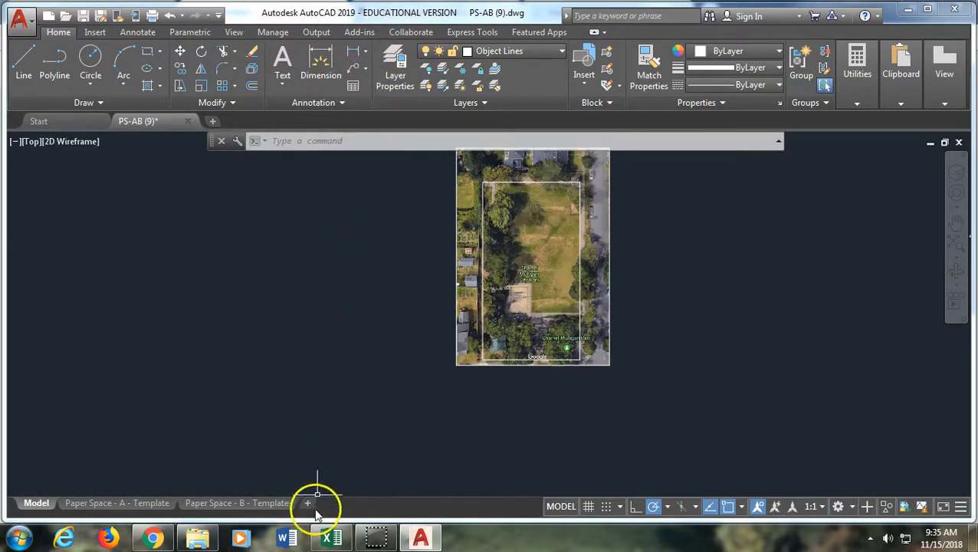
pyautogui.write('D')
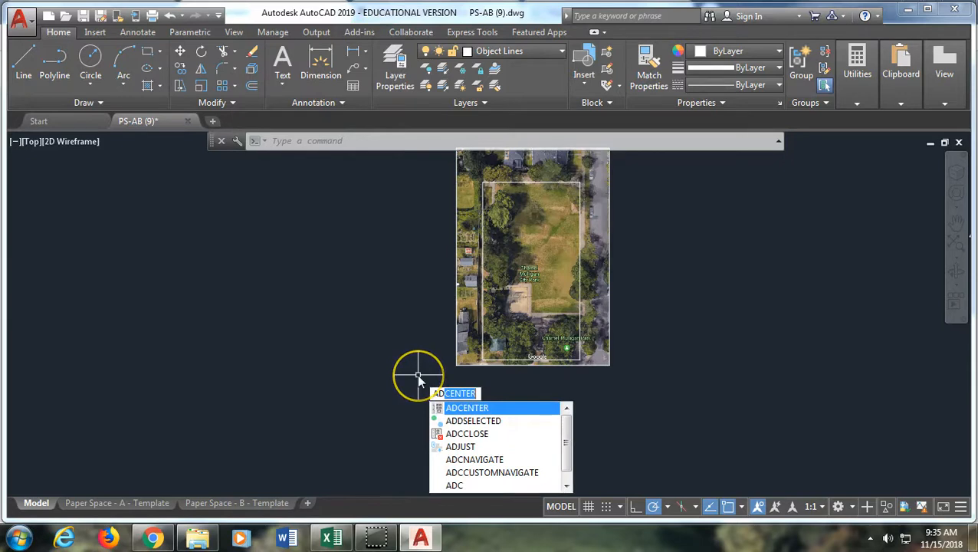
pyautogui.press('Return')
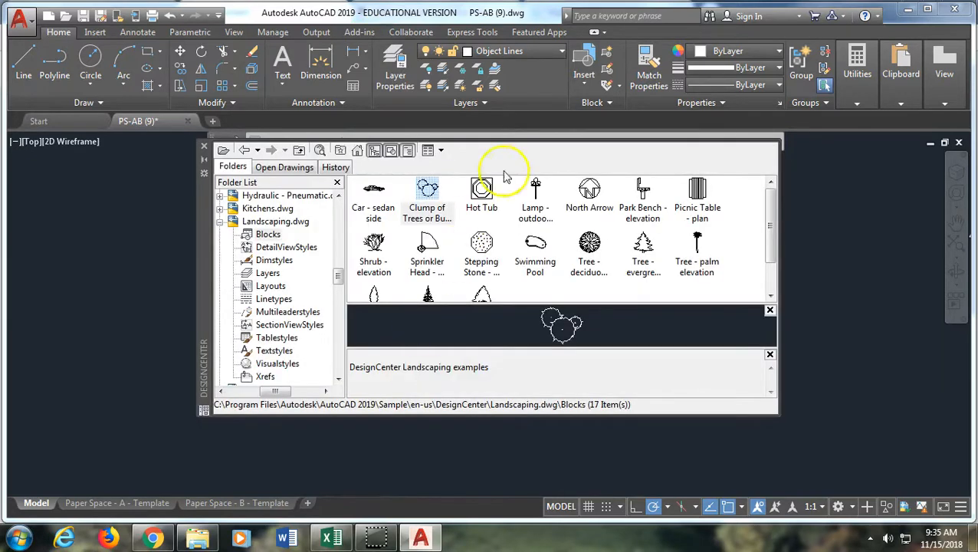
pyautogui.click(428, 191)
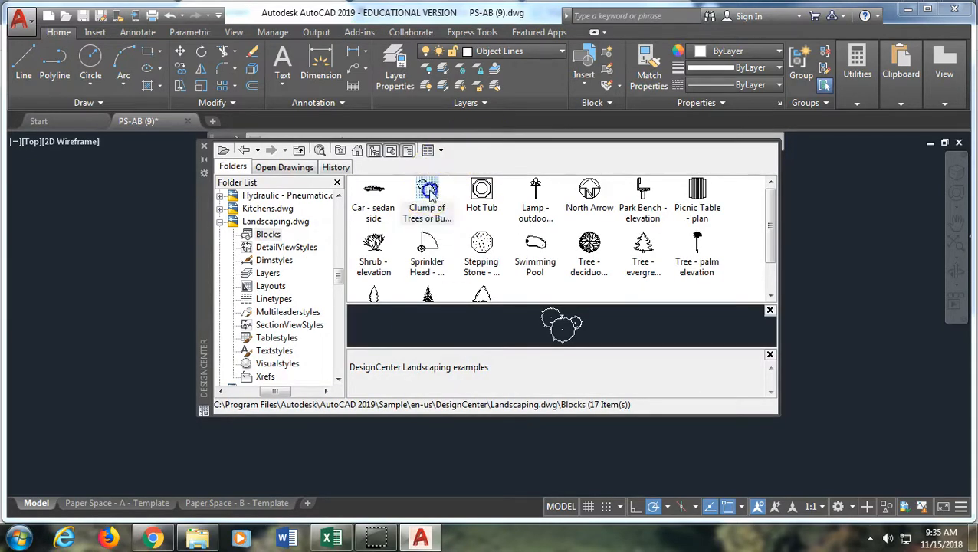
pyautogui.doubleClick(430, 194)
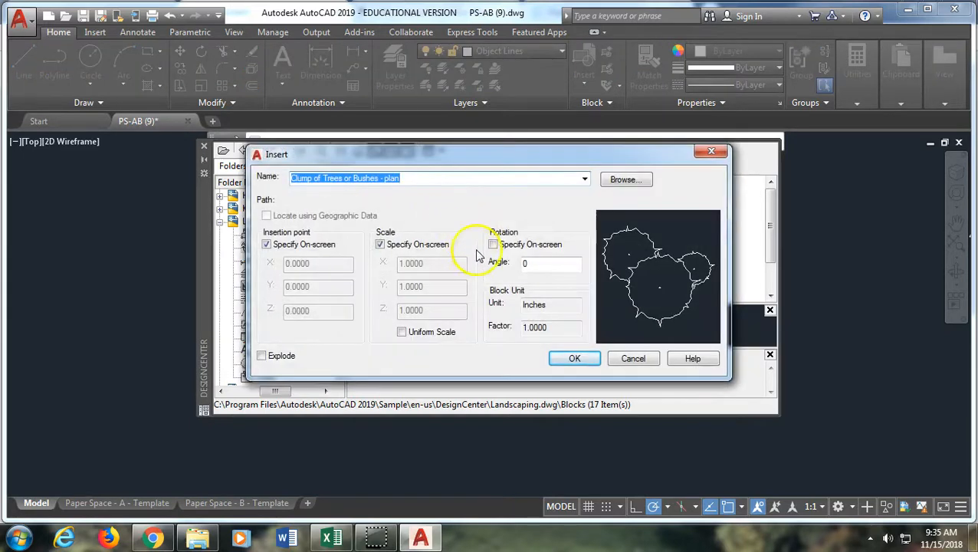
pyautogui.click(380, 244)
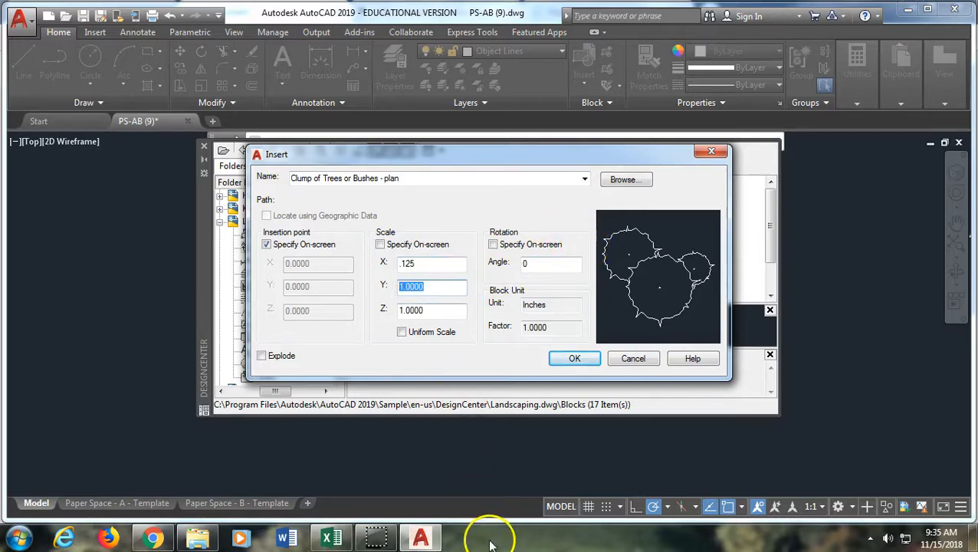
pyautogui.click(402, 332)
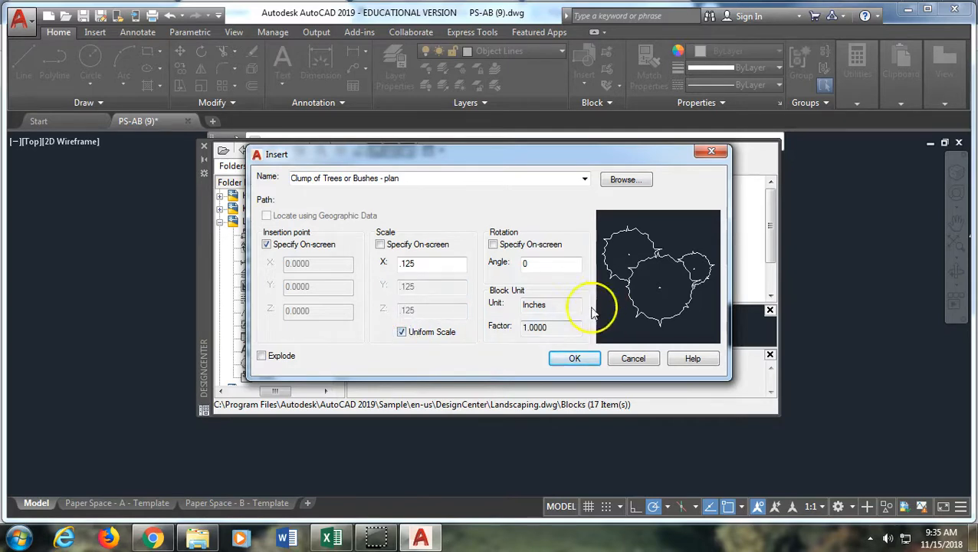
pyautogui.click(577, 360)
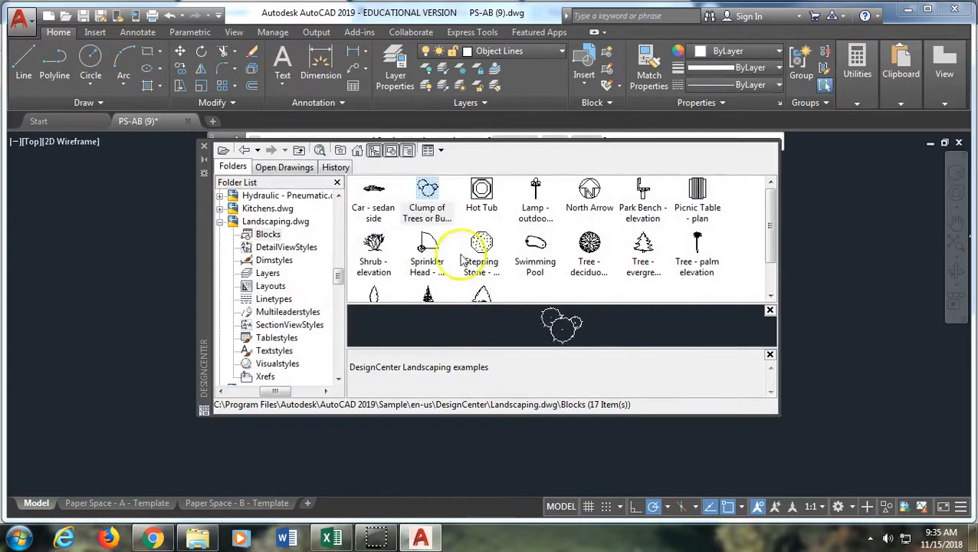
# - Try to place the Clump of Trees or Bushes - plan block from DesignCenter again, using the Basepoint option of the running insertion
pyautogui.doubleClick(430, 193)
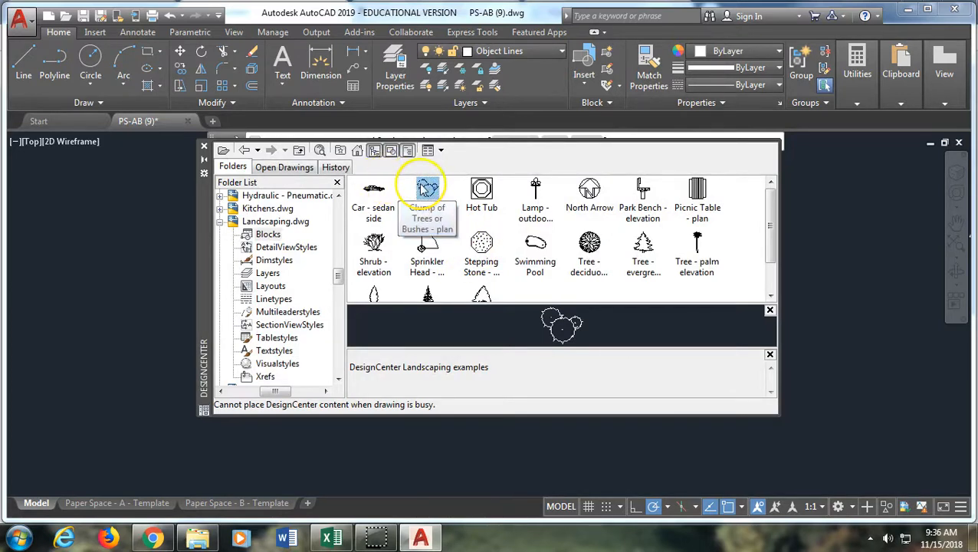
pyautogui.click(426, 189)
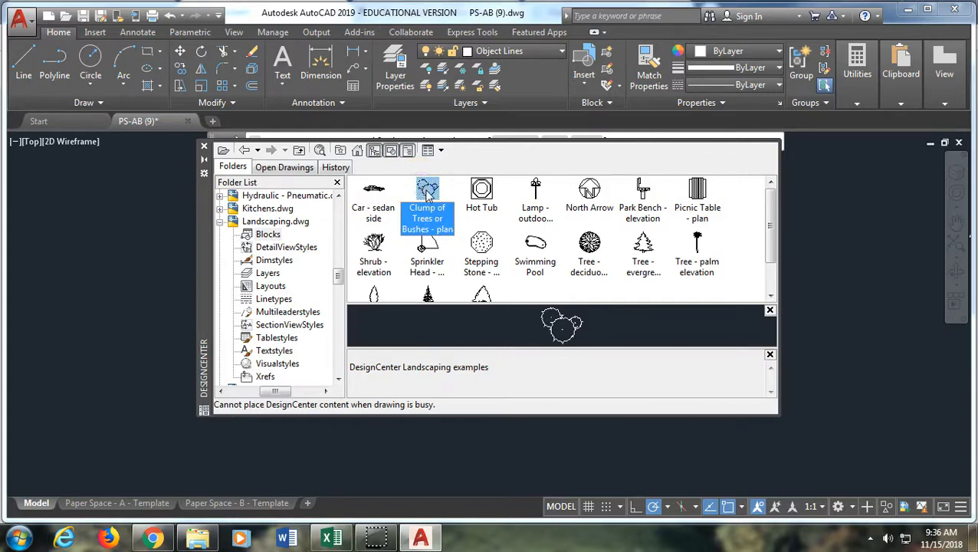
pyautogui.moveTo(428, 192); pyautogui.dragTo(373, 242)
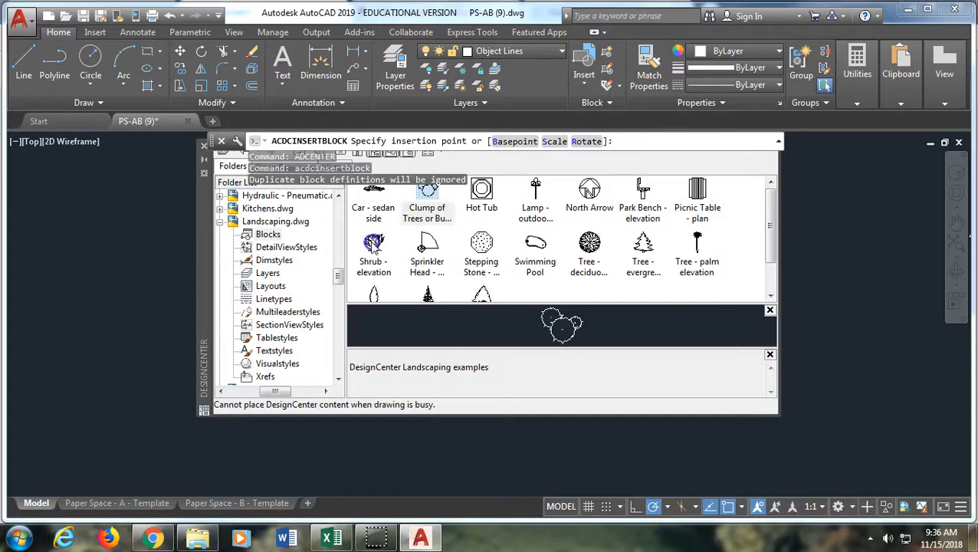
pyautogui.click(514, 142)
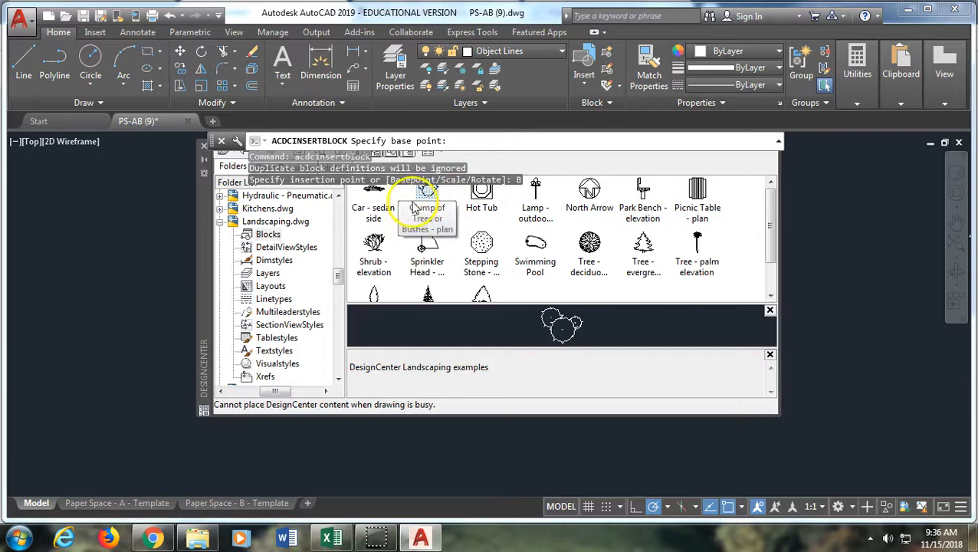
pyautogui.click(418, 200)
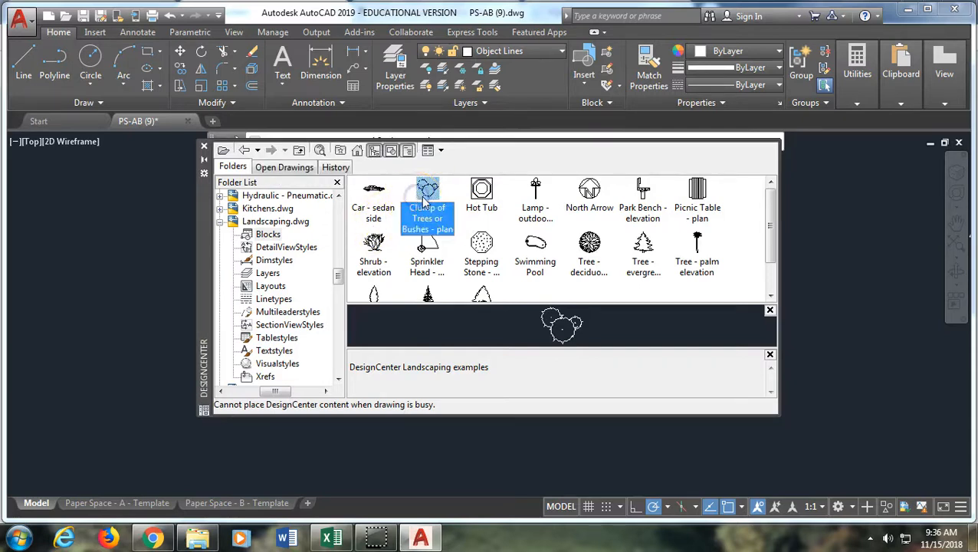
pyautogui.moveTo(421, 197); pyautogui.dragTo(357, 227)
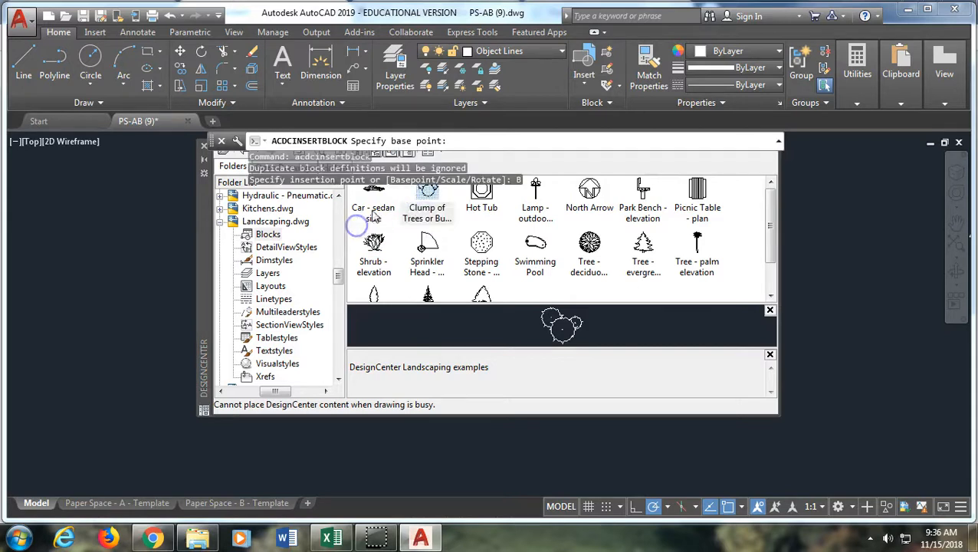
pyautogui.click(418, 177)
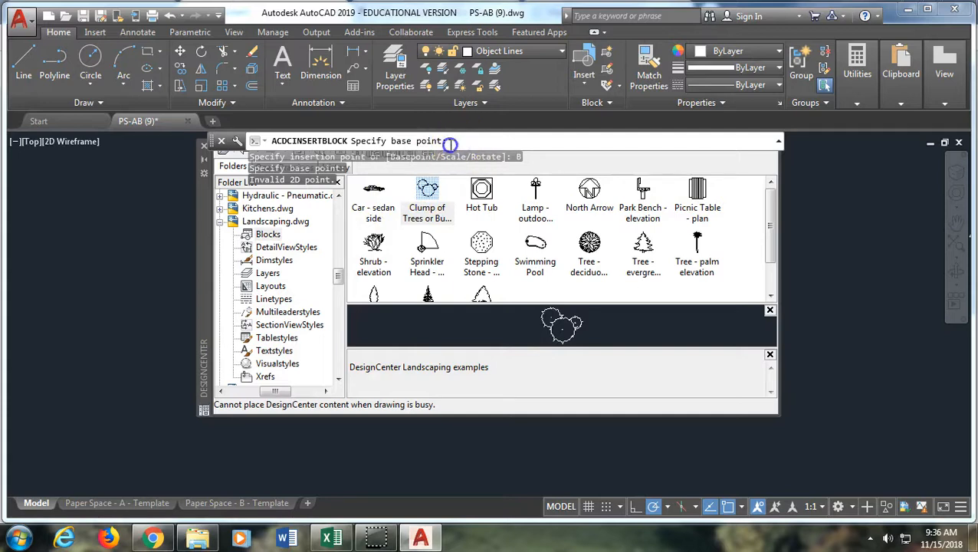
# - Close the Command Line window and DesignCenter to uncover the drawing
pyautogui.click(221, 142)
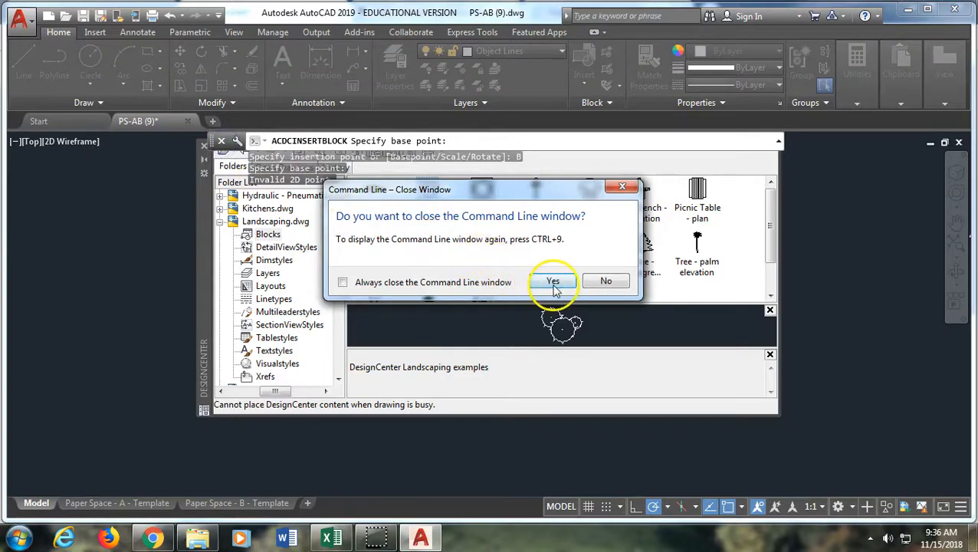
pyautogui.click(552, 282)
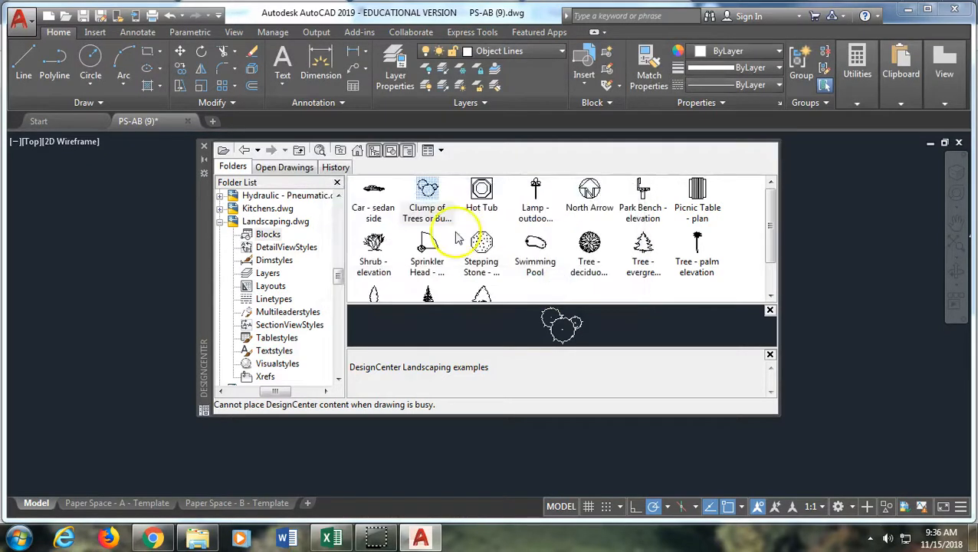
pyautogui.click(203, 146)
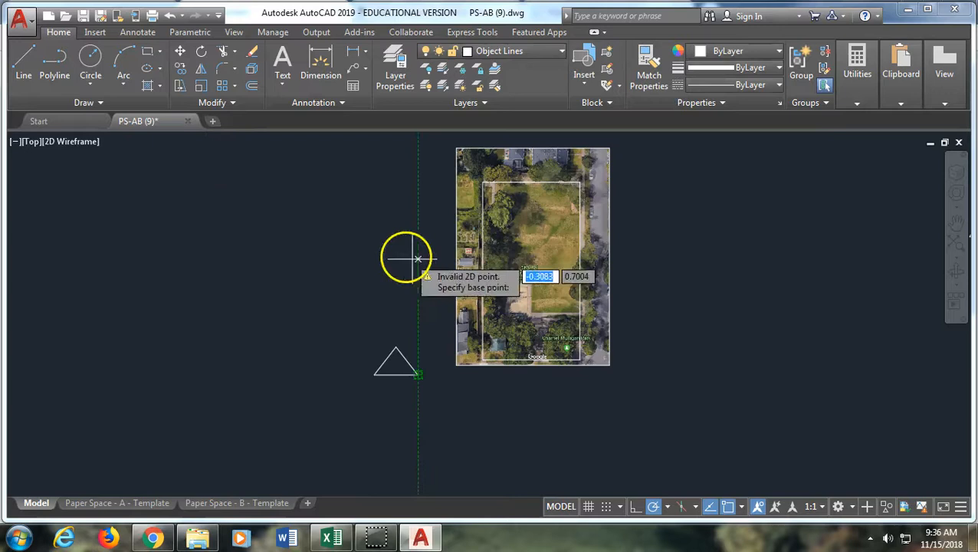